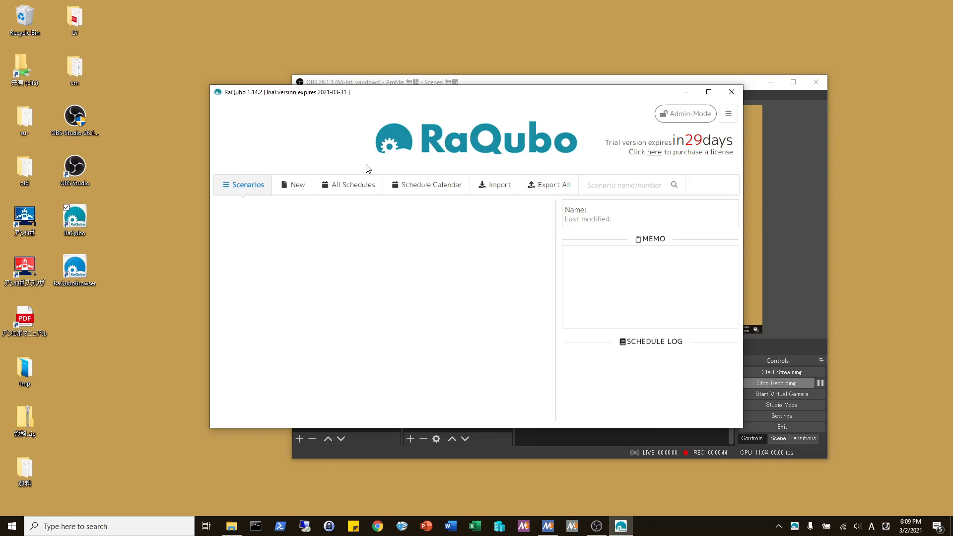
- In OAuth2 Management, add a new Google Gmail account and launch its browser authorization
{"action": "left_click", "coordinate": [27, 224]}
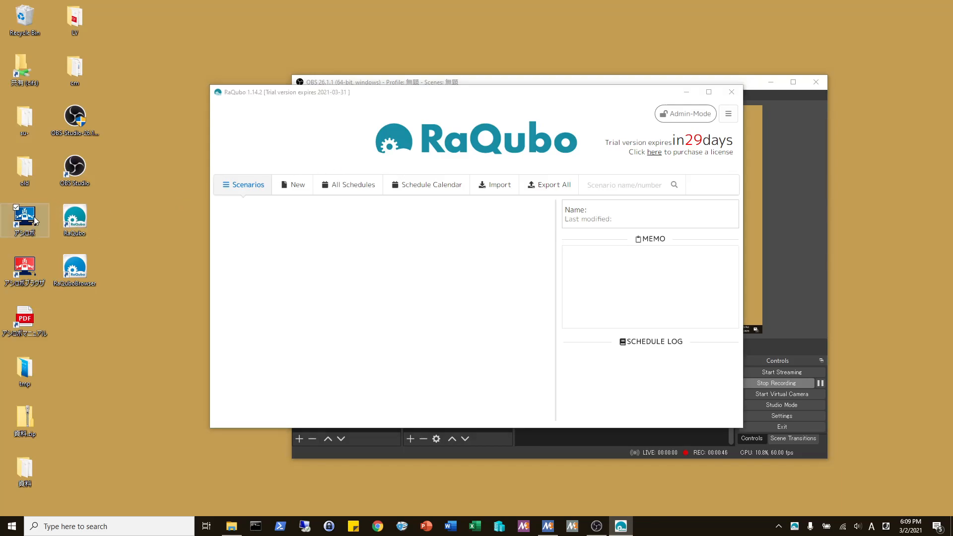
{"action": "left_click", "coordinate": [126, 191]}
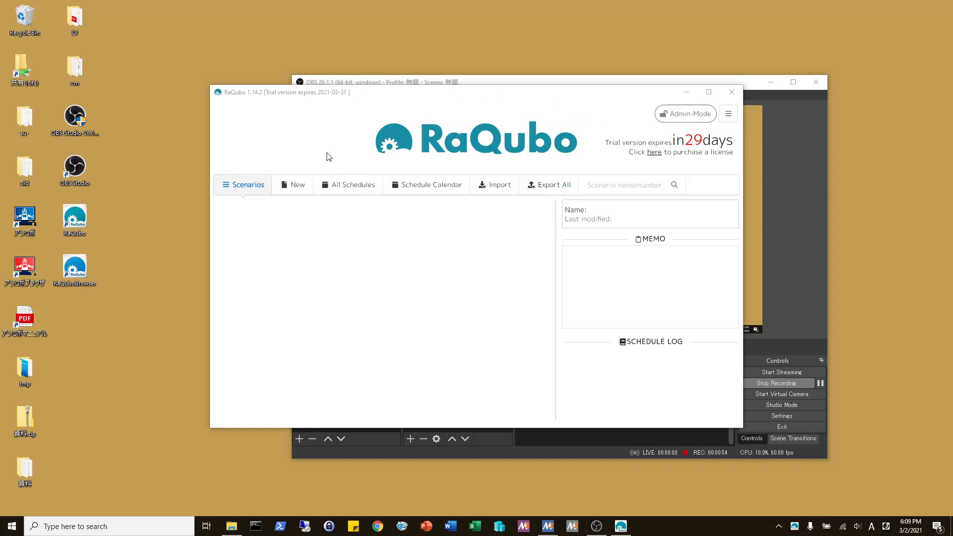
{"action": "left_click", "coordinate": [297, 150]}
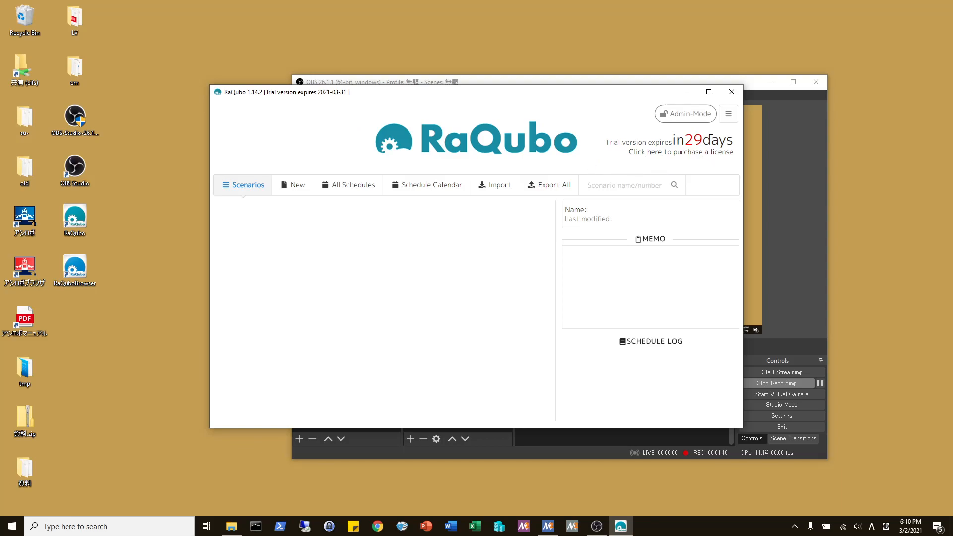
{"action": "left_click", "coordinate": [728, 115]}
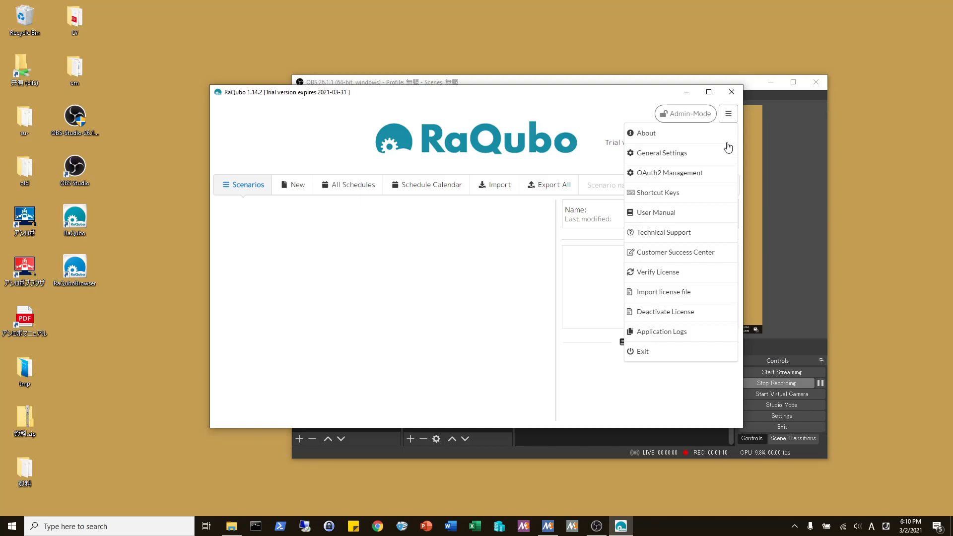
{"action": "left_click", "coordinate": [669, 177]}
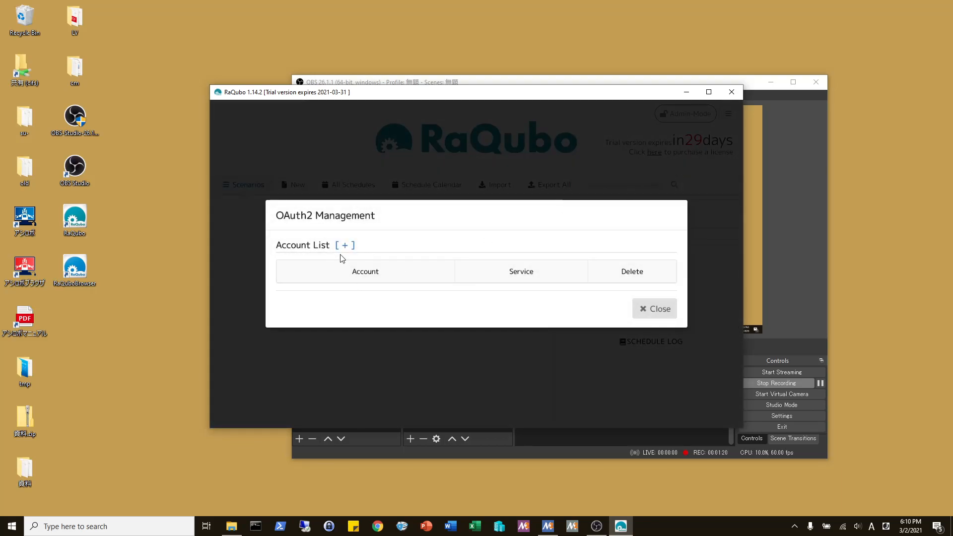
{"action": "left_click", "coordinate": [345, 246]}
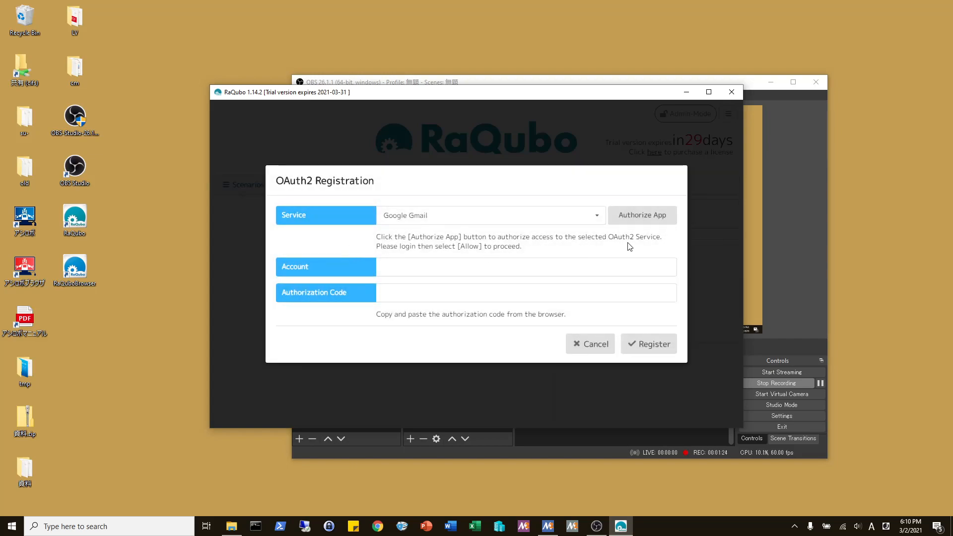
{"action": "left_click", "coordinate": [640, 220]}
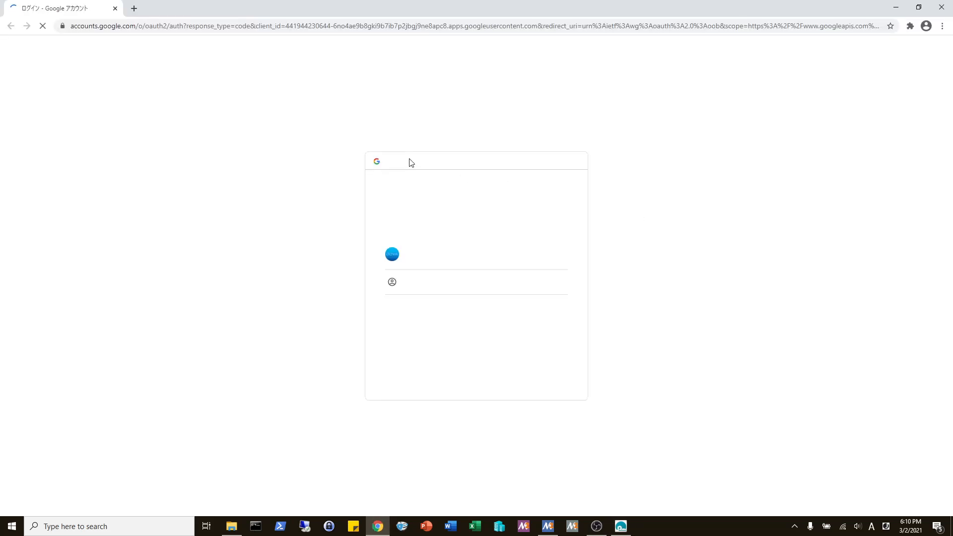
- Dismiss the translate offer and switch the Google sign-in page to English (United States)
{"action": "left_click", "coordinate": [887, 44]}
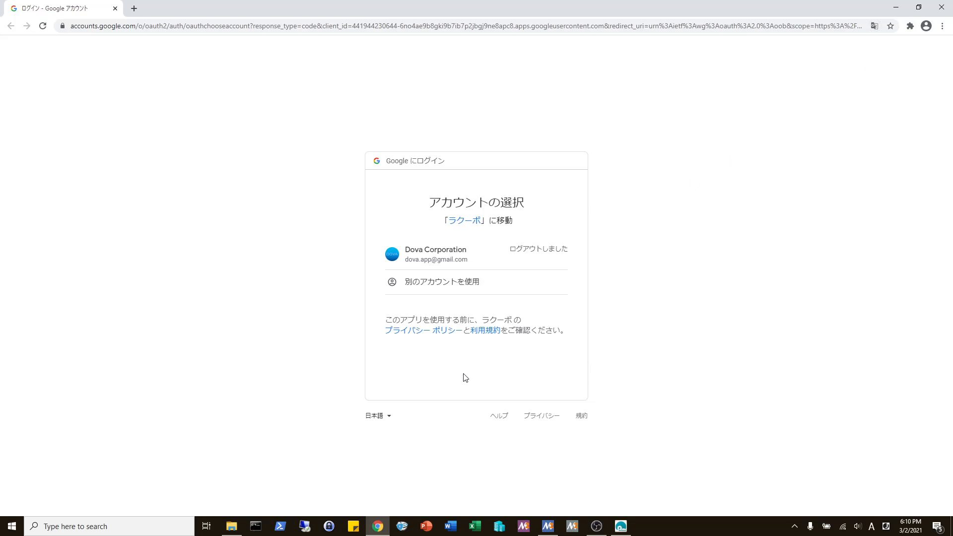
{"action": "left_click", "coordinate": [386, 420]}
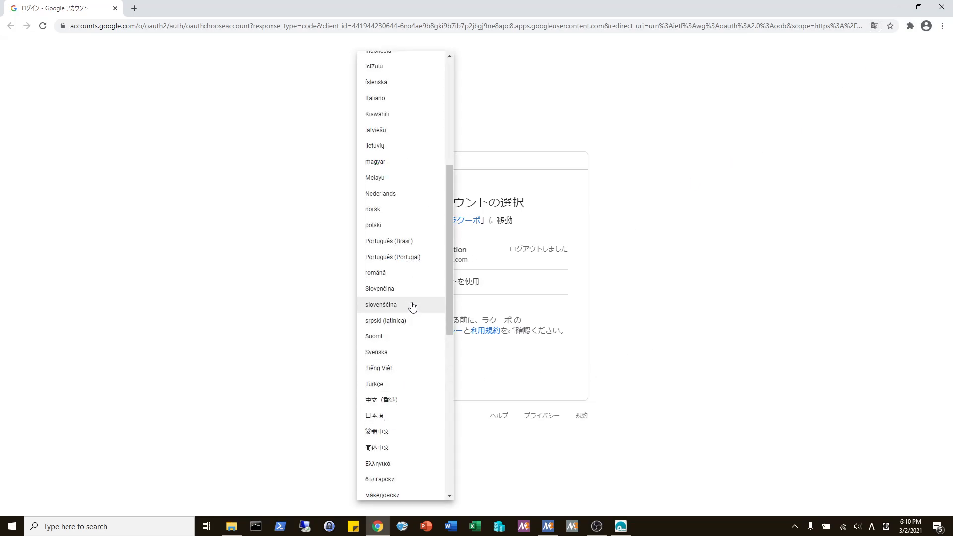
{"action": "scroll", "coordinate": [410, 308], "scroll_direction": "up", "scroll_amount": 6}
{"action": "left_click", "coordinate": [403, 186]}
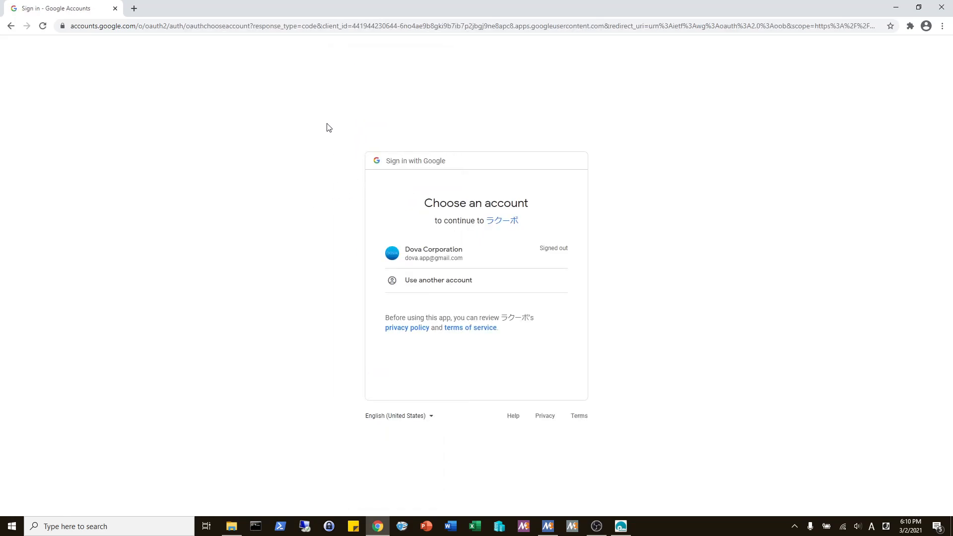
- Inspect the page address and app name, then open RaQubo's terms of service PDF
{"action": "left_click_drag", "start_coordinate": [353, 26], "coordinate": [676, 130]}
{"action": "left_click", "coordinate": [677, 130]}
{"action": "left_click_drag", "start_coordinate": [536, 221], "coordinate": [484, 222]}
{"action": "left_click", "coordinate": [399, 386]}
{"action": "left_click", "coordinate": [460, 329]}
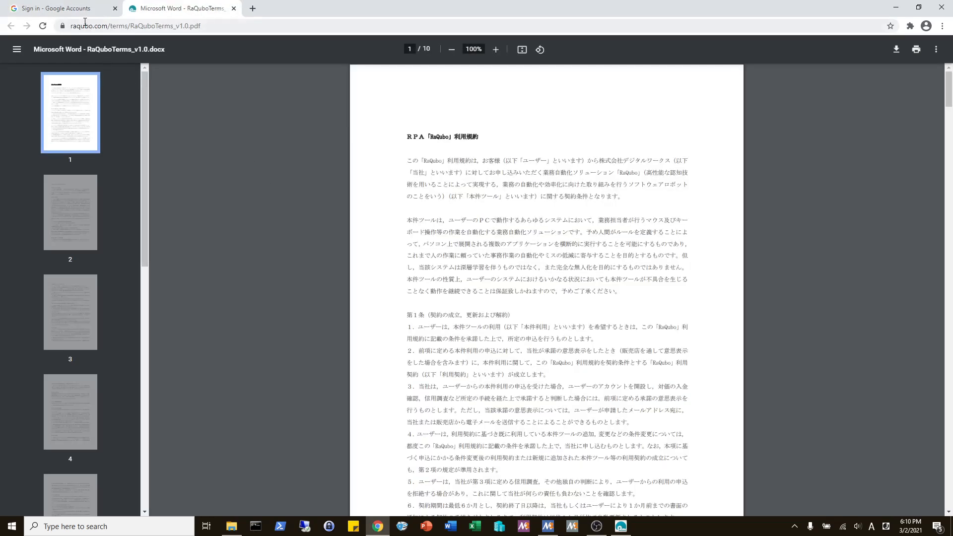
- From the sign-in tab, open RaQubo's privacy policy and scroll to its Google Gmail section
{"action": "left_click", "coordinate": [73, 11]}
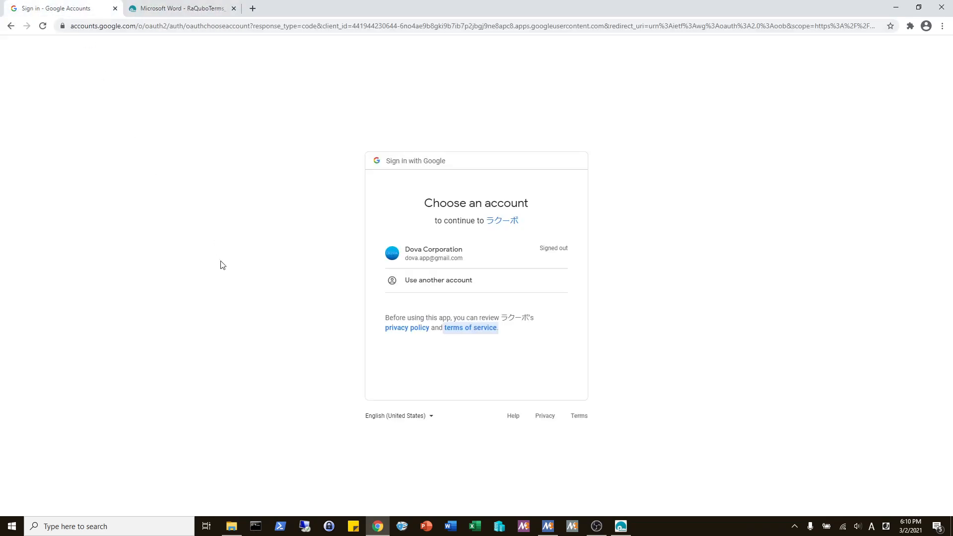
{"action": "left_click", "coordinate": [399, 334]}
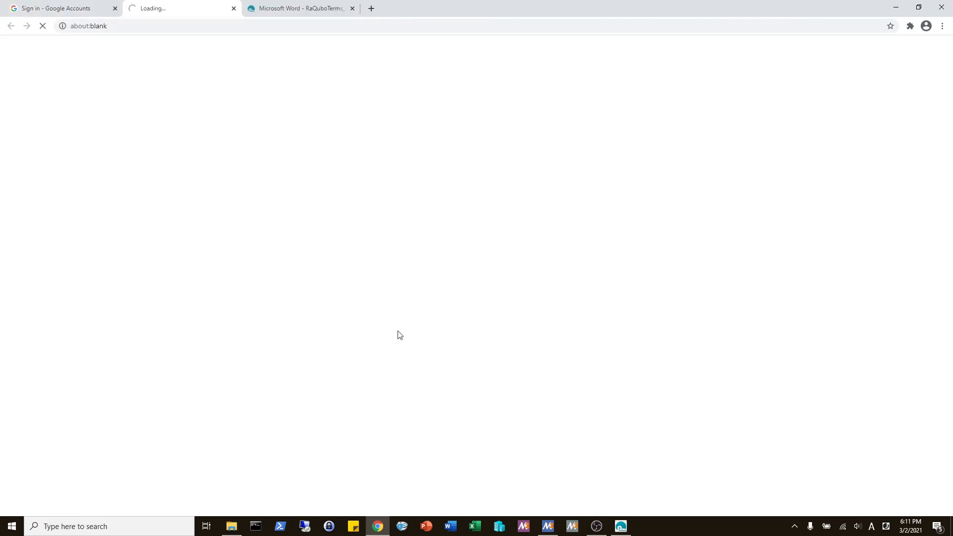
{"action": "scroll", "coordinate": [402, 323], "scroll_direction": "down", "scroll_amount": 7}
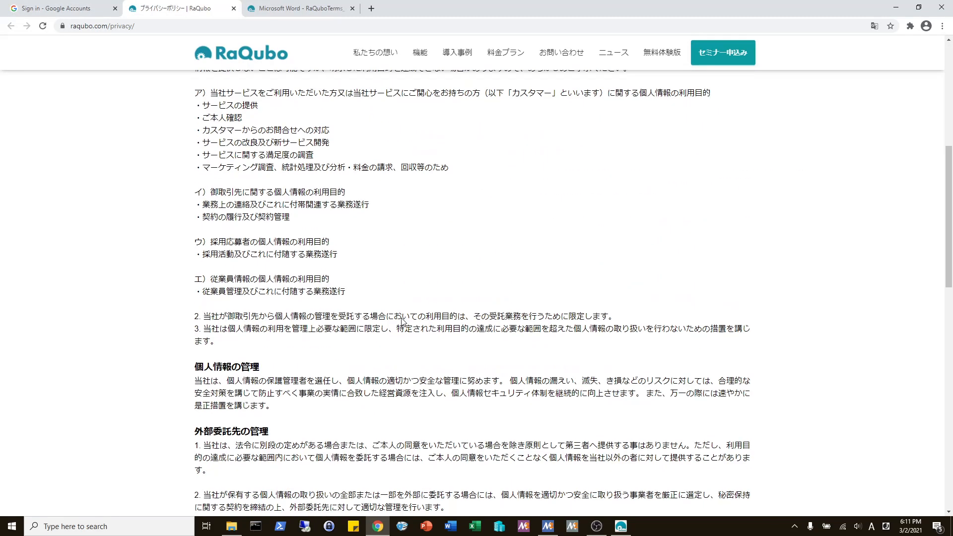
{"action": "scroll", "coordinate": [401, 321], "scroll_direction": "down", "scroll_amount": 8}
{"action": "scroll", "coordinate": [401, 322], "scroll_direction": "down", "scroll_amount": 5}
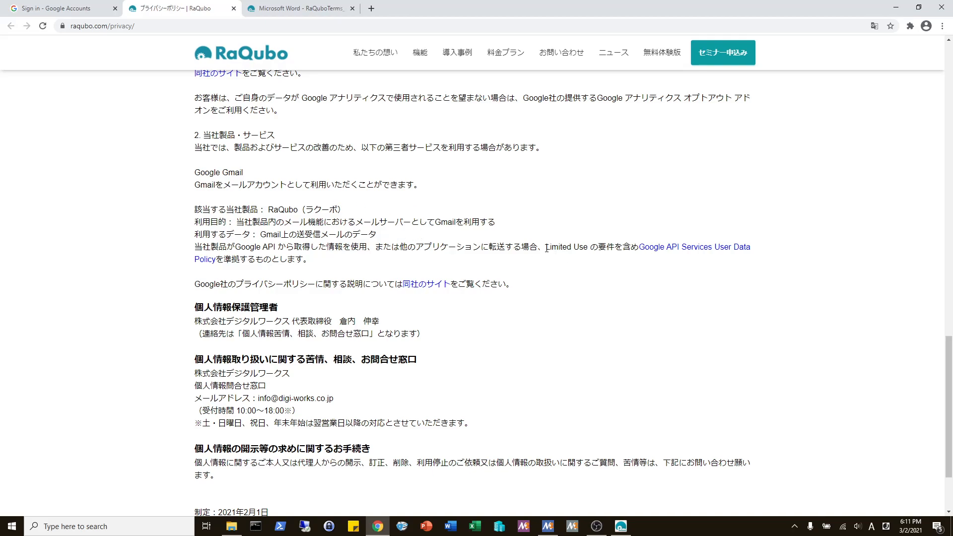
- Highlight 'Limited Use' and 'RaQubo' in the Gmail section to review them
{"action": "left_click_drag", "start_coordinate": [546, 248], "coordinate": [586, 250]}
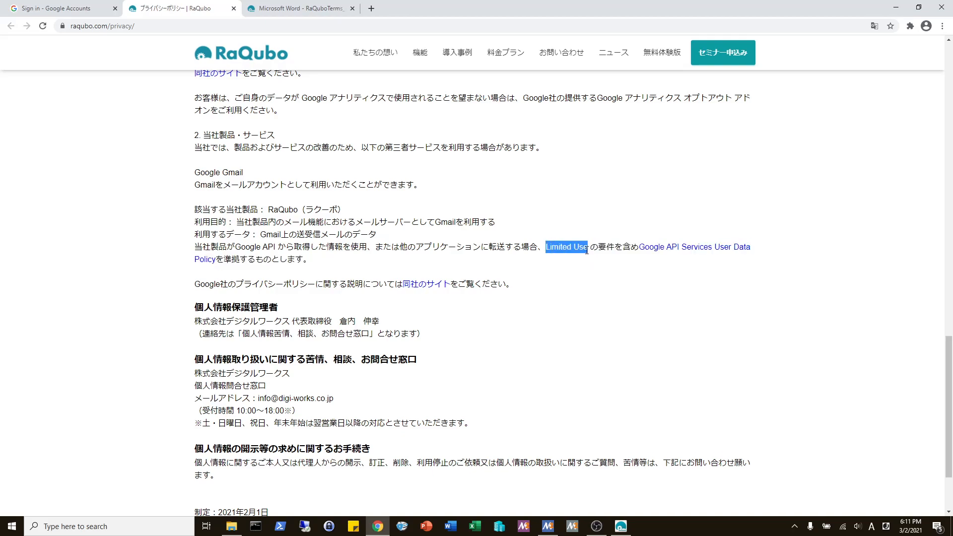
{"action": "left_click", "coordinate": [399, 261]}
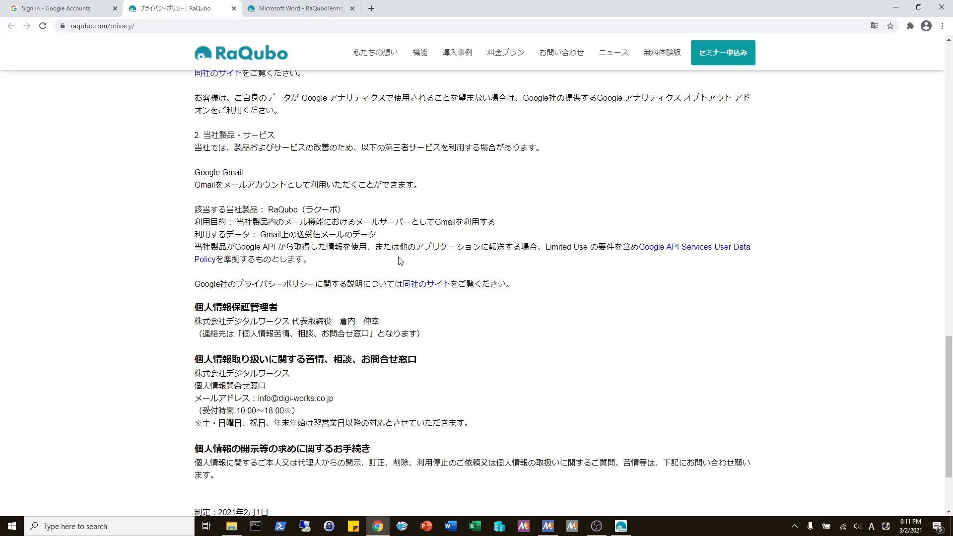
{"action": "left_click_drag", "start_coordinate": [297, 210], "coordinate": [268, 211]}
{"action": "left_click", "coordinate": [380, 210]}
- Sign in with the company Gmail account and its password
{"action": "left_click", "coordinate": [84, 10]}
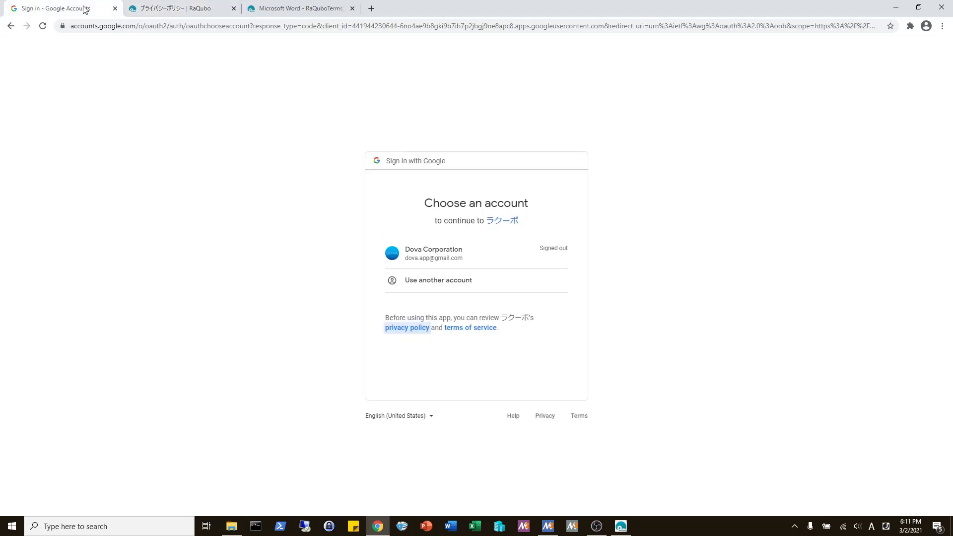
{"action": "left_click", "coordinate": [425, 258]}
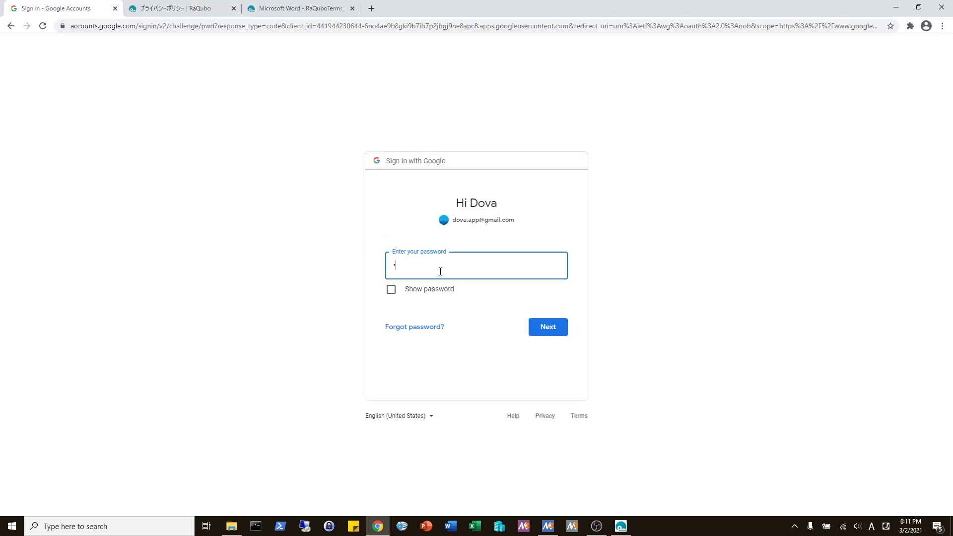
{"action": "type", "text": "*"}
{"action": "key", "text": "Return"}
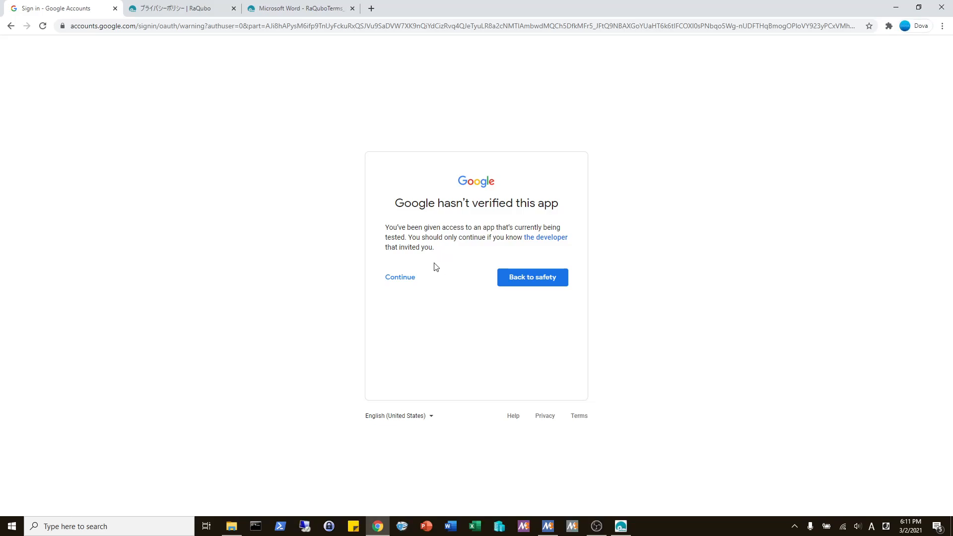
- Pass the unverified-app warning and allow RaQubo to view and modify Gmail
{"action": "left_click", "coordinate": [401, 277]}
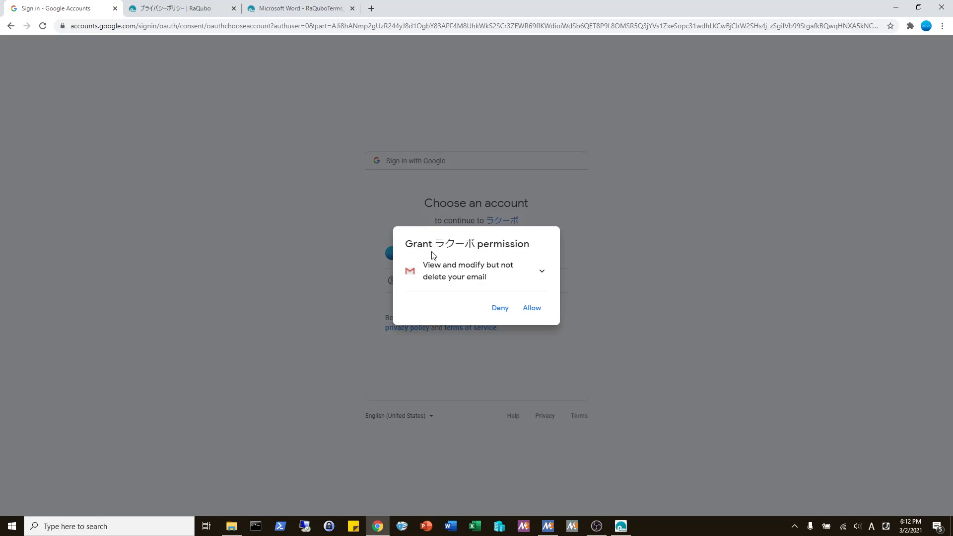
{"action": "left_click", "coordinate": [508, 273]}
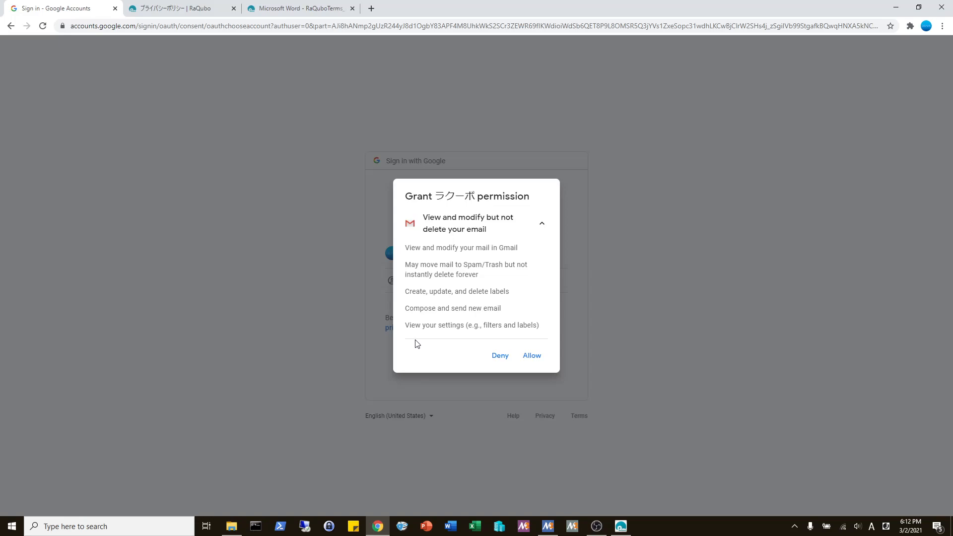
{"action": "left_click", "coordinate": [532, 356]}
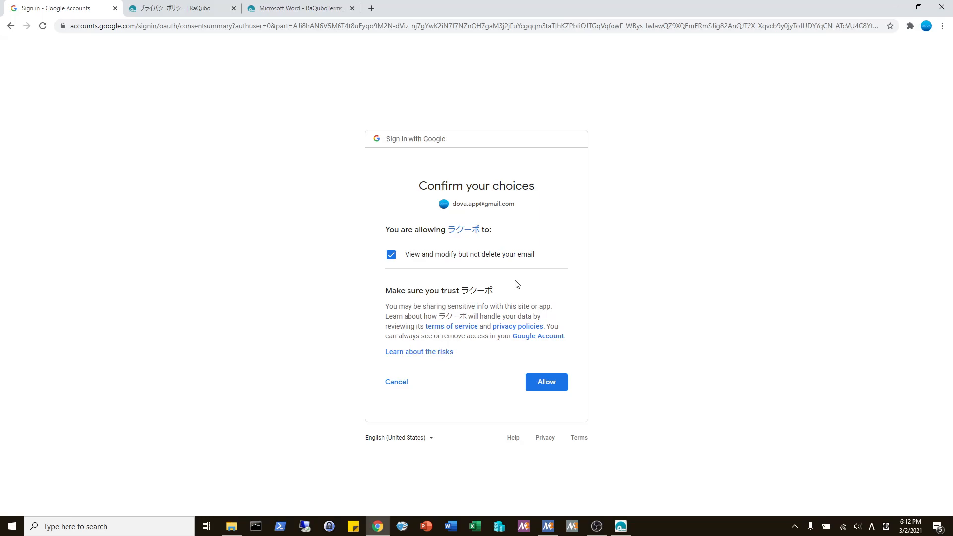
{"action": "left_click", "coordinate": [551, 383]}
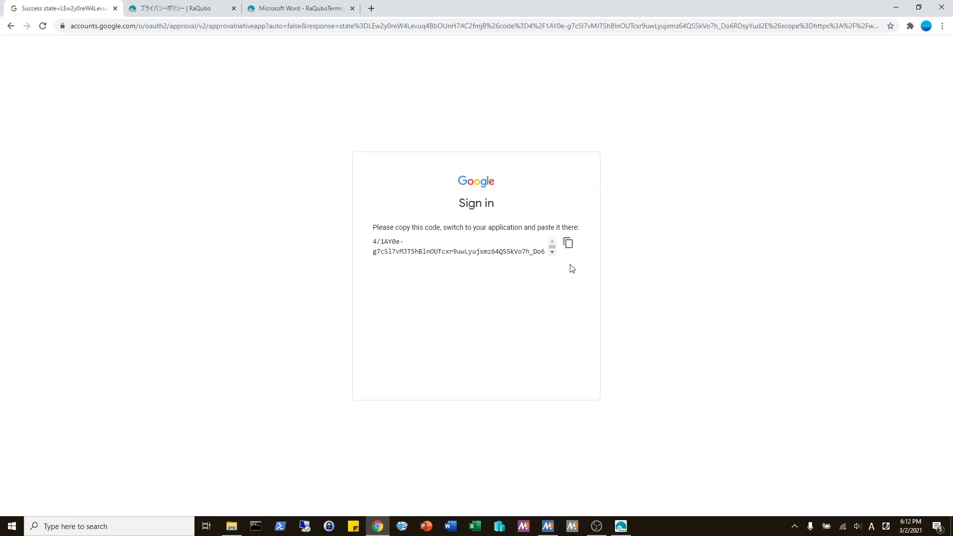
- Paste the copied authorization code and the Gmail account name into OAuth2 Registration, then register
{"action": "left_click", "coordinate": [568, 243]}
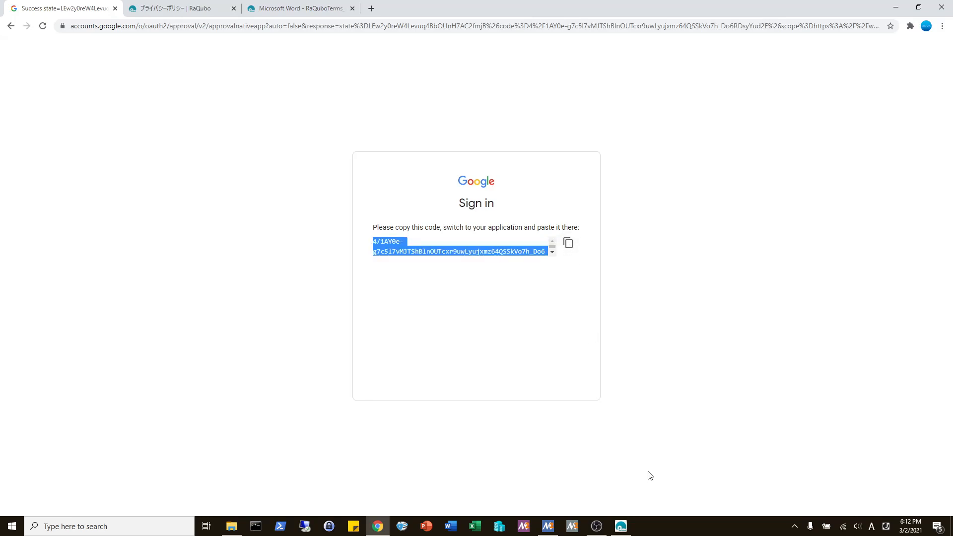
{"action": "left_click", "coordinate": [621, 526]}
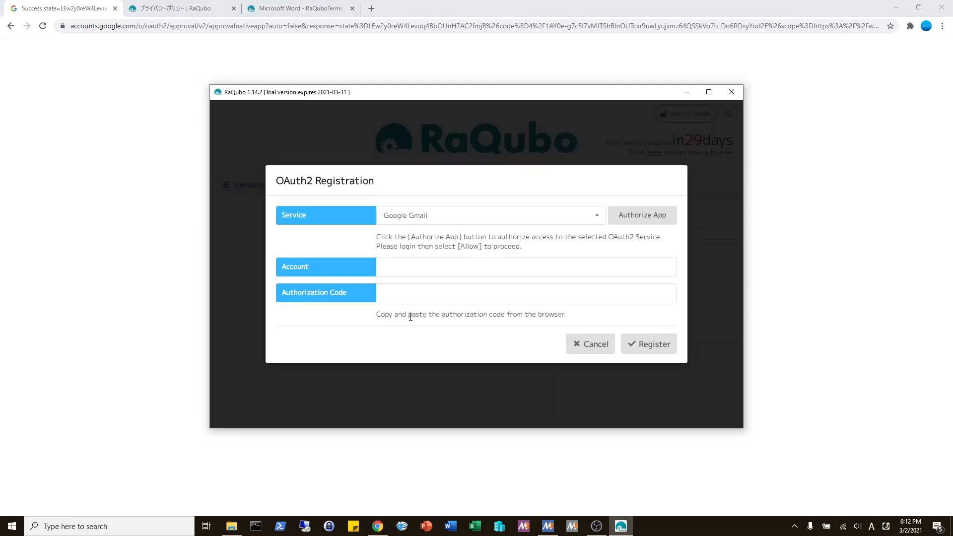
{"action": "left_click", "coordinate": [417, 291]}
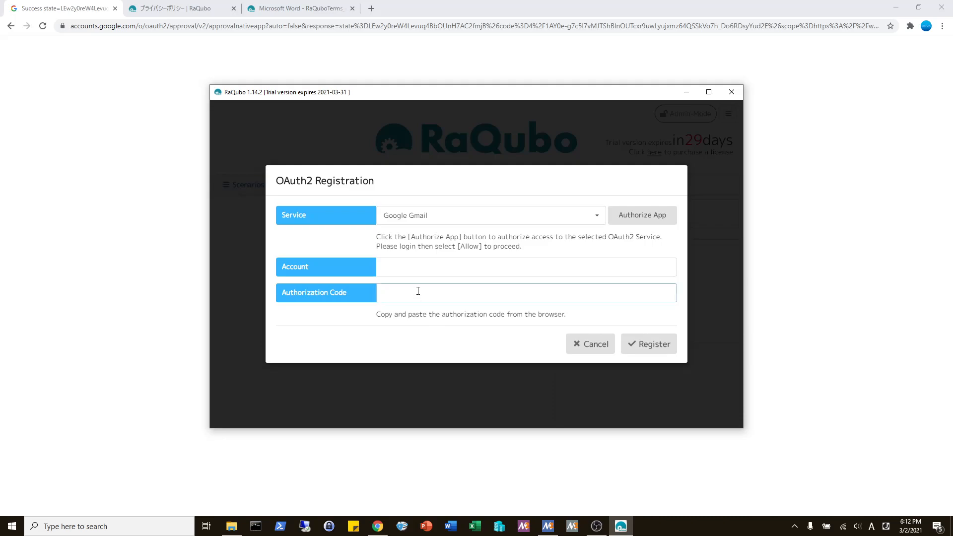
{"action": "key", "text": "ctrl+v"}
{"action": "left_click", "coordinate": [419, 267]}
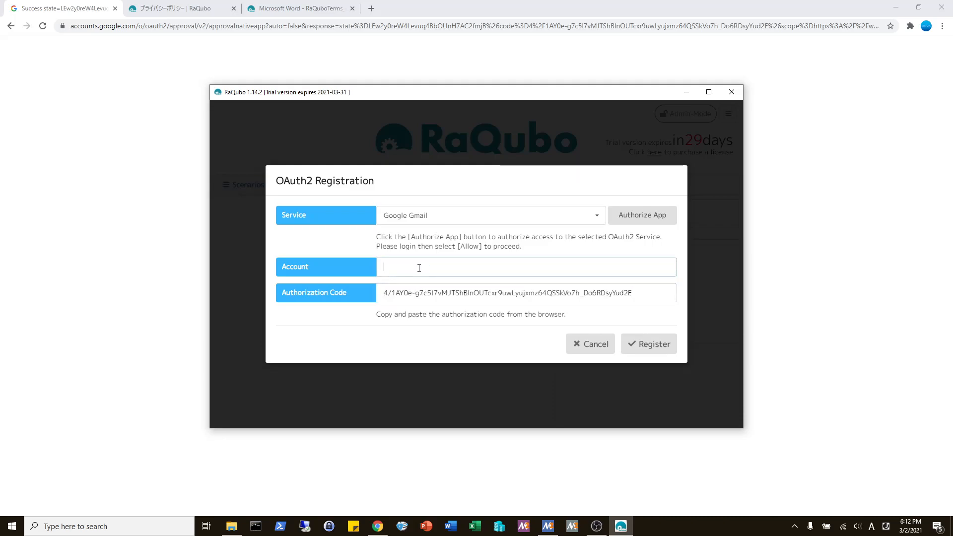
{"action": "left_click", "coordinate": [644, 345]}
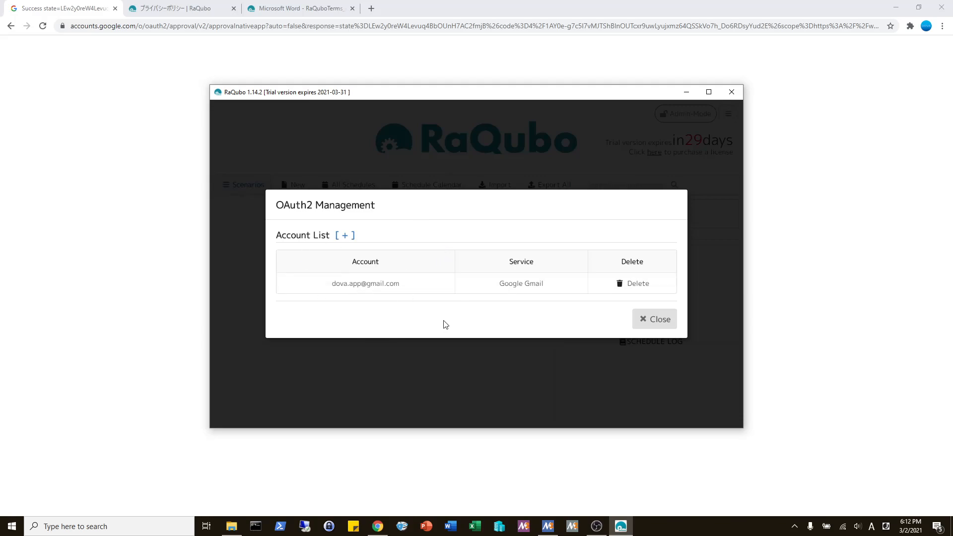
- Close OAuth2 Management and create a new scenario named 'Send Gmail'
{"action": "left_click", "coordinate": [650, 320]}
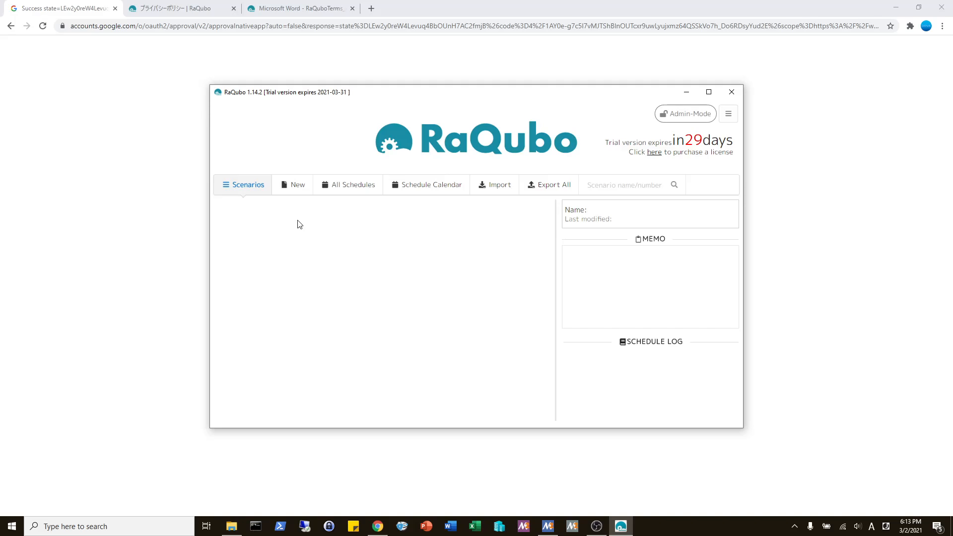
{"action": "left_click", "coordinate": [296, 185]}
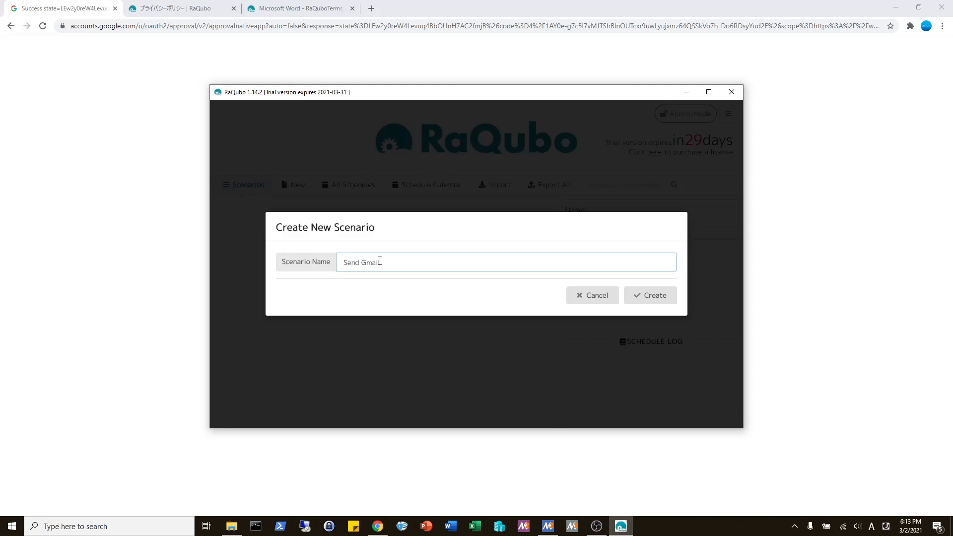
{"action": "type", "text": "Send Gmail"}
{"action": "key", "text": "Return"}
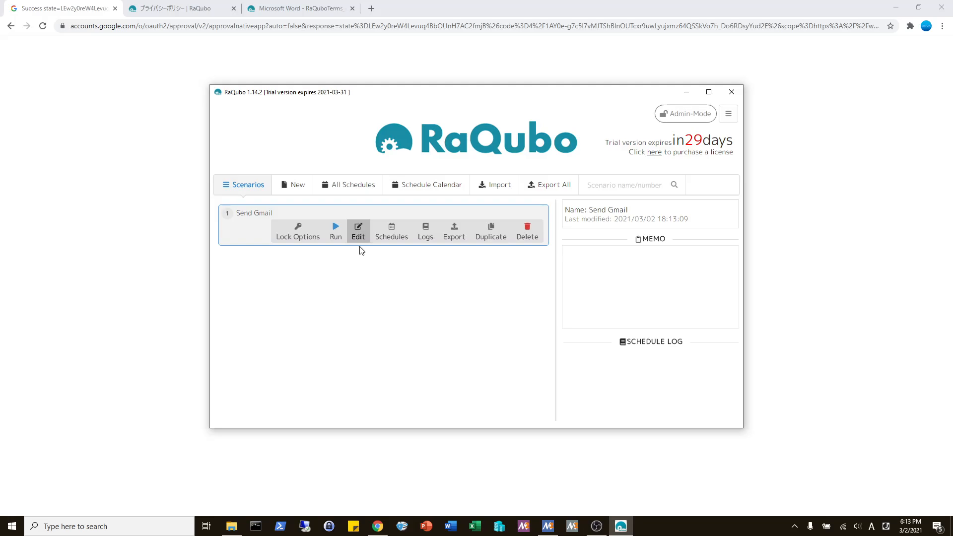
- Edit Send Gmail in a maximized window and expand the Email command group
{"action": "left_click", "coordinate": [358, 233]}
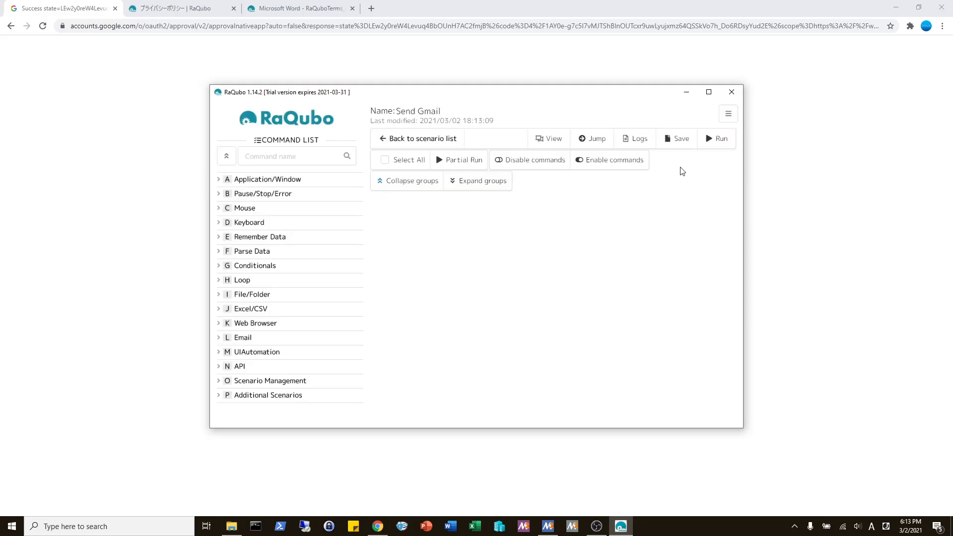
{"action": "left_click", "coordinate": [708, 91]}
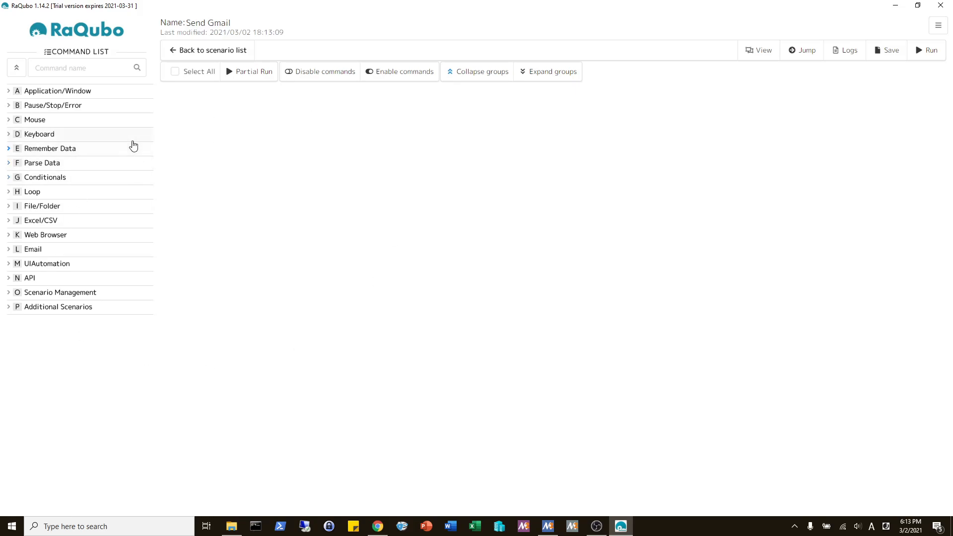
{"action": "left_click", "coordinate": [74, 93]}
{"action": "left_click", "coordinate": [74, 93]}
{"action": "left_click", "coordinate": [43, 124]}
{"action": "left_click", "coordinate": [41, 123]}
{"action": "left_click", "coordinate": [33, 251]}
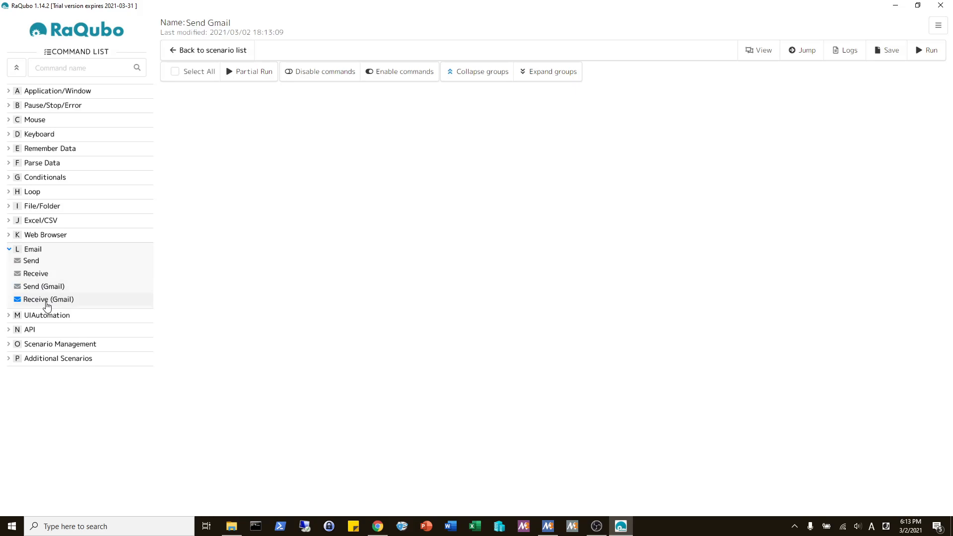
- Add a Send (Gmail) step using the registered account as both sender and recipient
{"action": "double_click", "coordinate": [39, 287]}
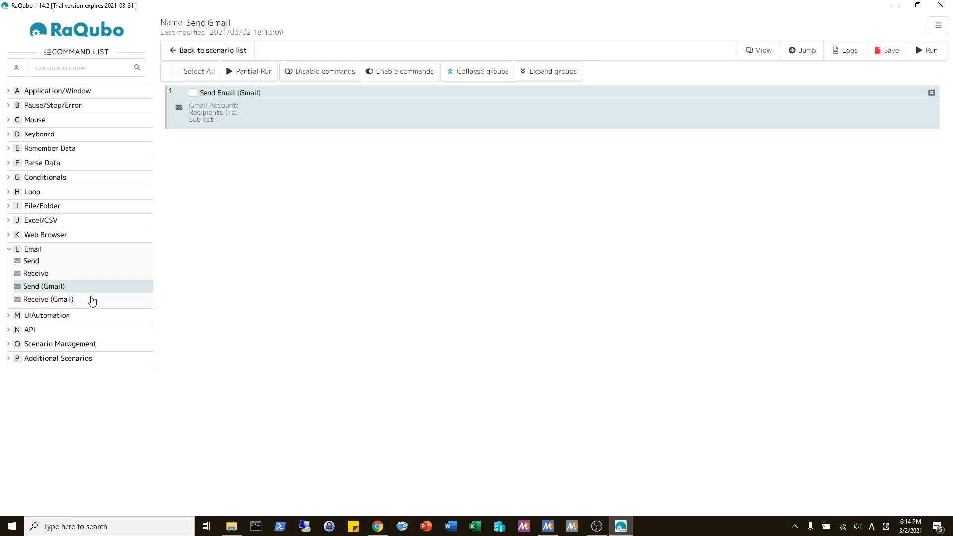
{"action": "double_click", "coordinate": [327, 102]}
{"action": "left_click", "coordinate": [409, 132]}
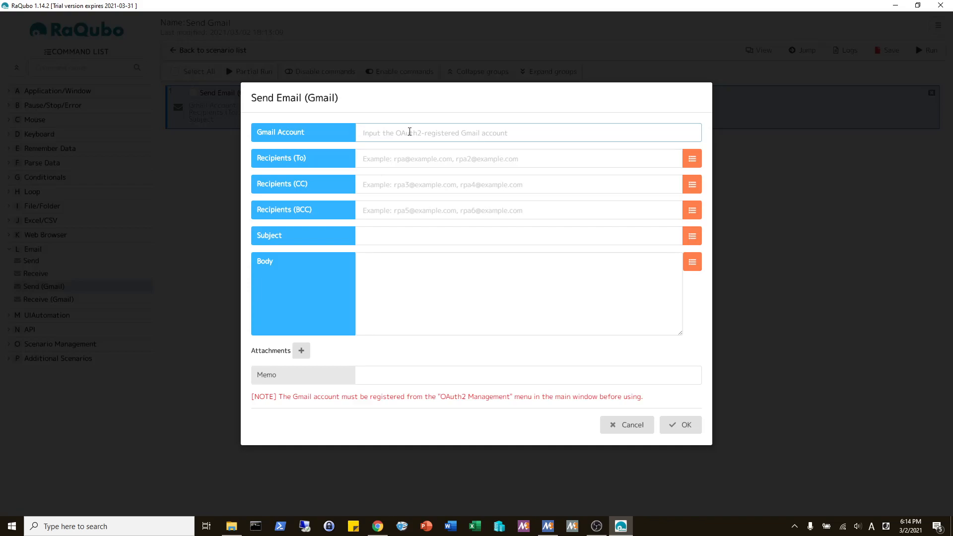
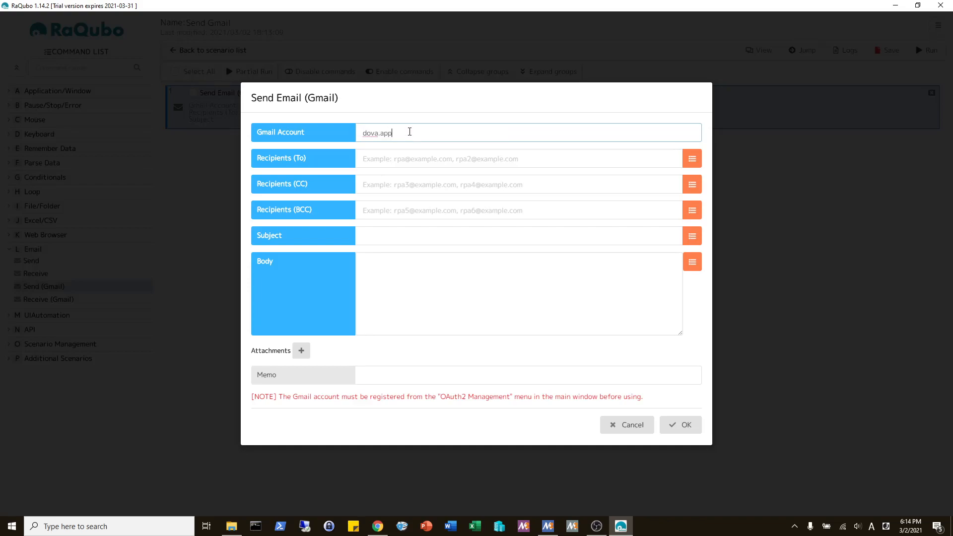
{"action": "left_click_drag", "start_coordinate": [455, 132], "coordinate": [269, 143]}
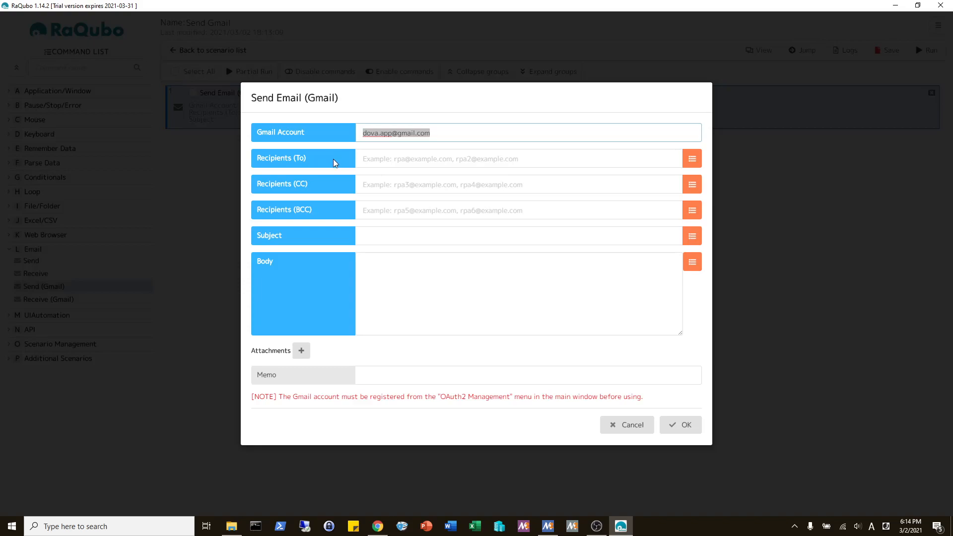
{"action": "left_click", "coordinate": [419, 159]}
{"action": "key", "text": "ctrl+v"}
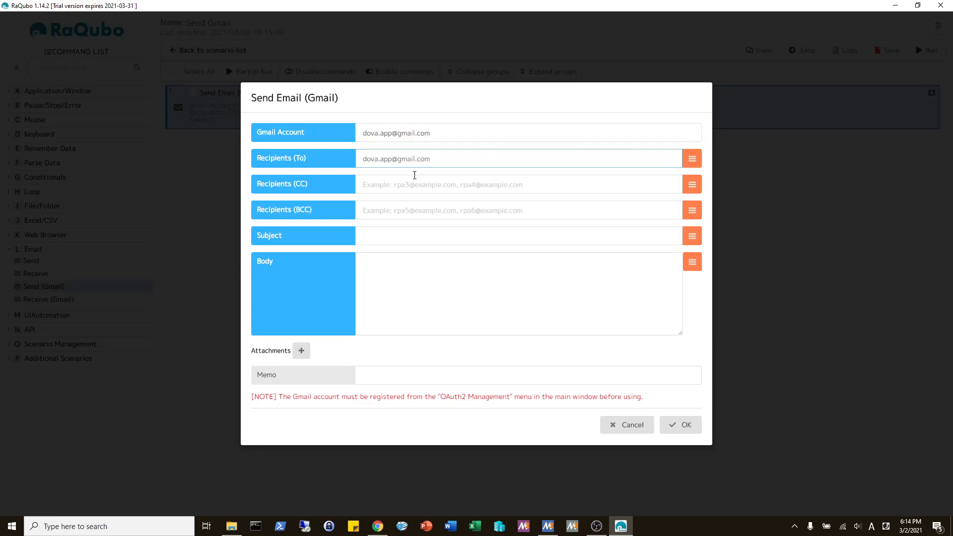
{"action": "left_click", "coordinate": [348, 166]}
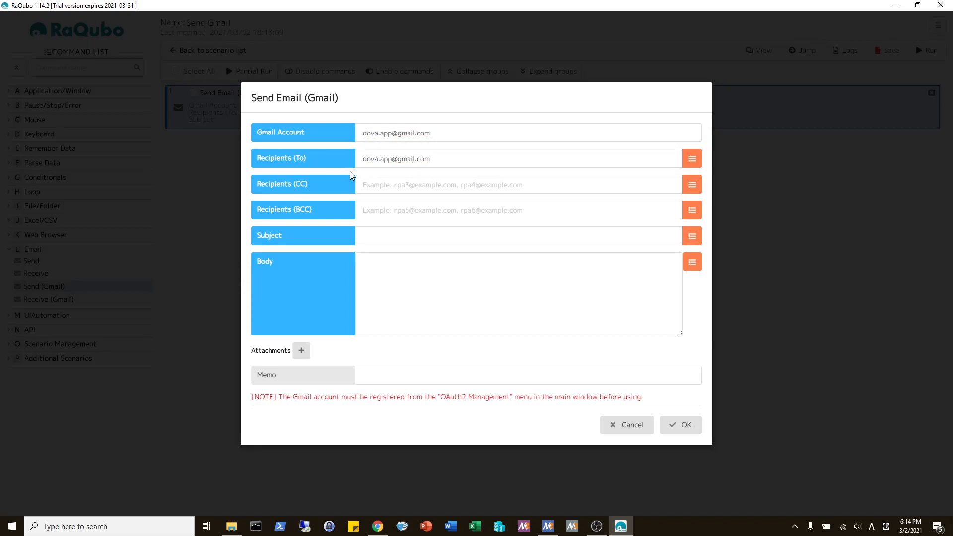
- Set subject and body to 'Gmail test.', confirm the step, and save the scenario
{"action": "left_click", "coordinate": [382, 232]}
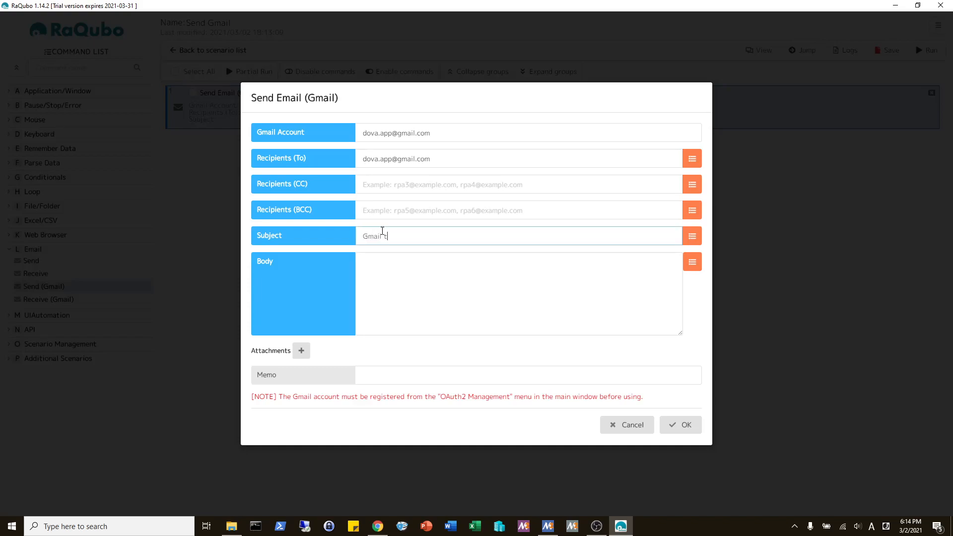
{"action": "key", "text": "Tab"}
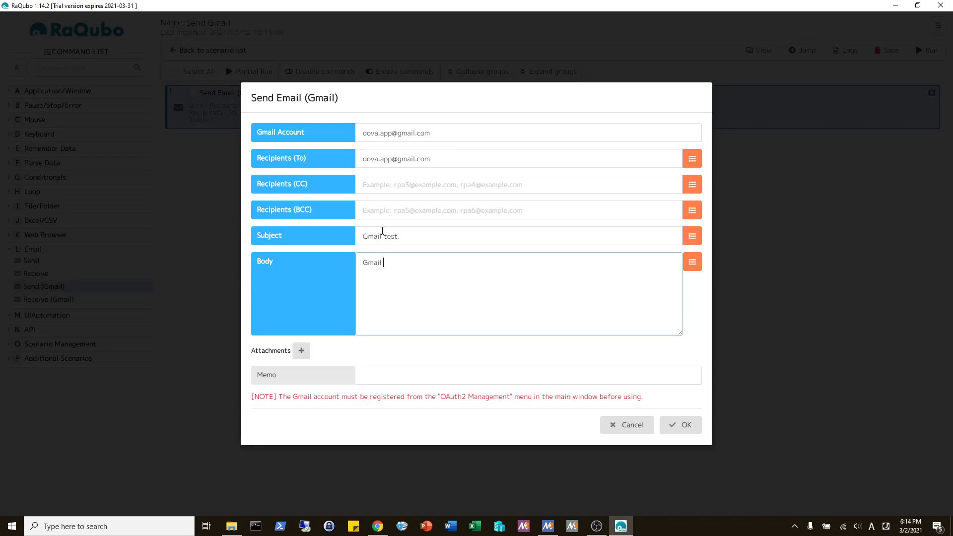
{"action": "left_click", "coordinate": [326, 254]}
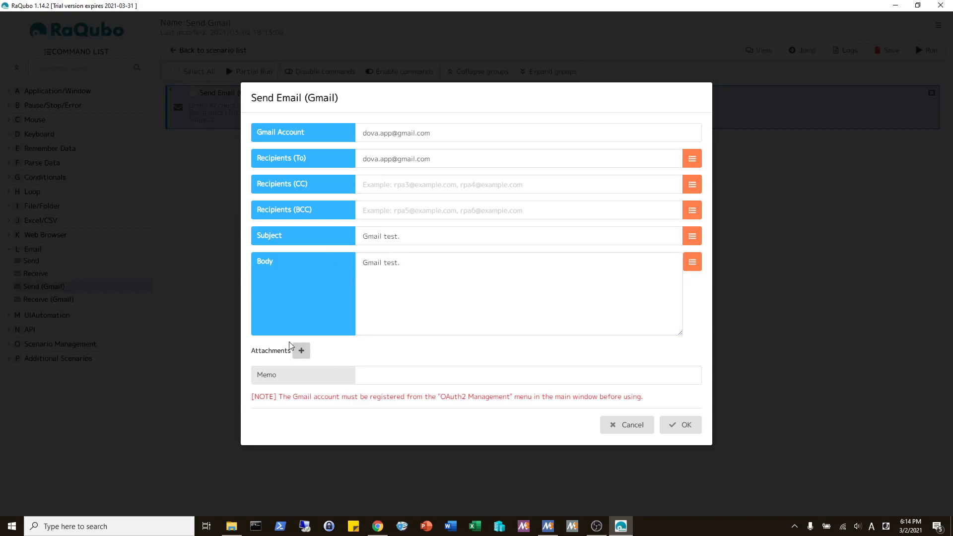
{"action": "left_click", "coordinate": [683, 429]}
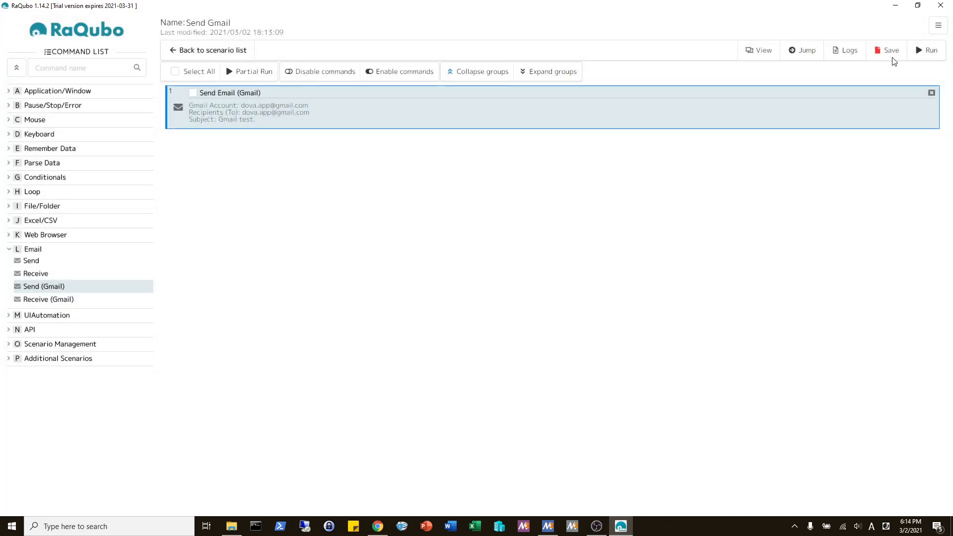
{"action": "left_click", "coordinate": [891, 57]}
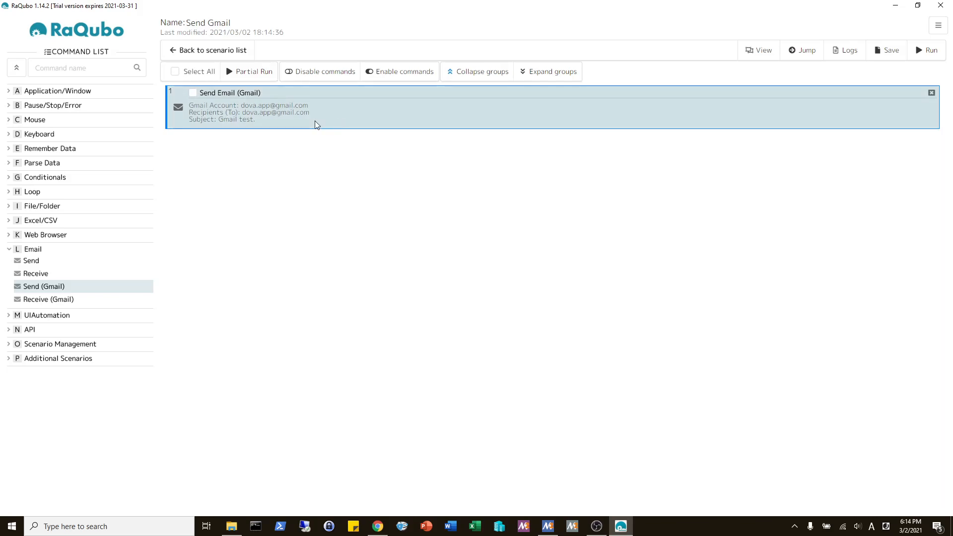
- Run the Send Gmail scenario and dismiss the 'Success.' result
{"action": "left_click", "coordinate": [927, 51]}
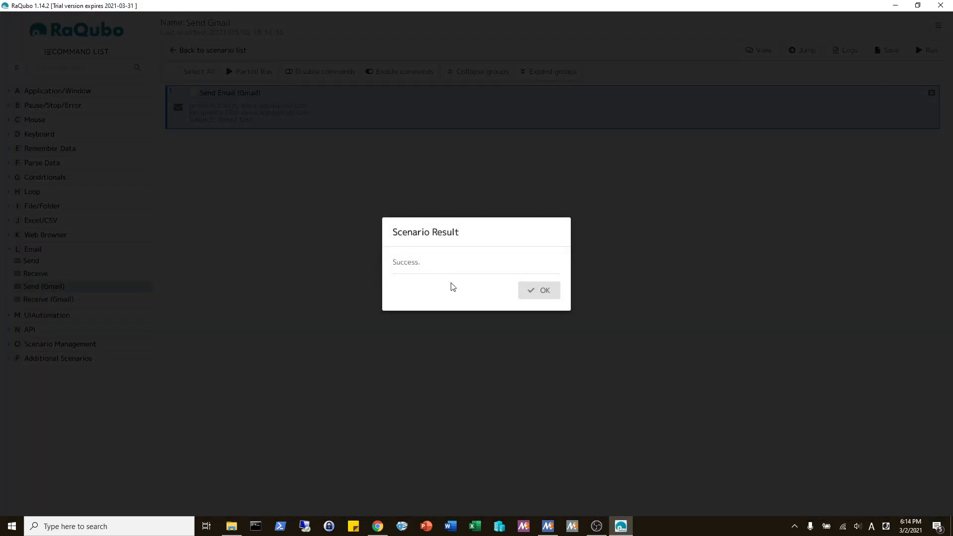
{"action": "left_click", "coordinate": [544, 295]}
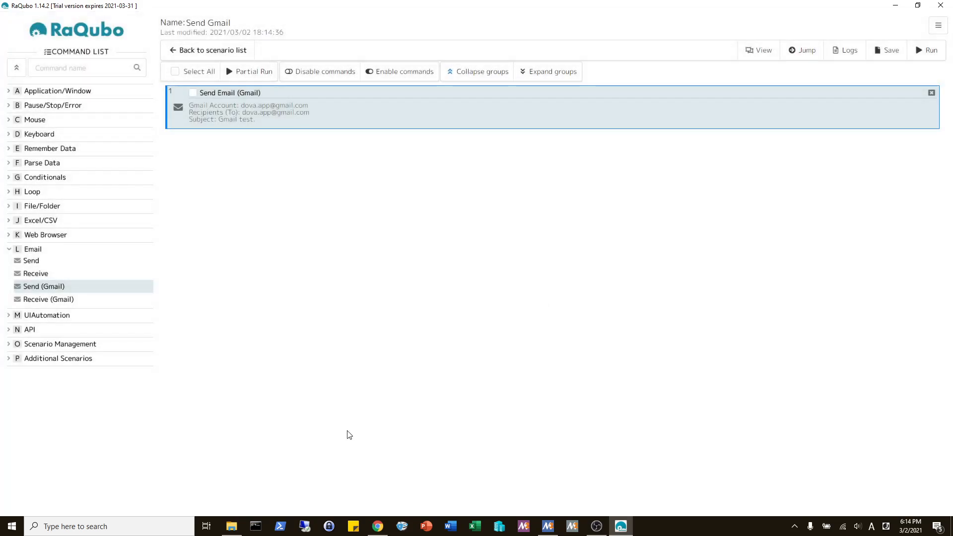
- Open Gmail in a new browser tab and check the received 'Gmail test.' email
{"action": "left_click", "coordinate": [375, 530]}
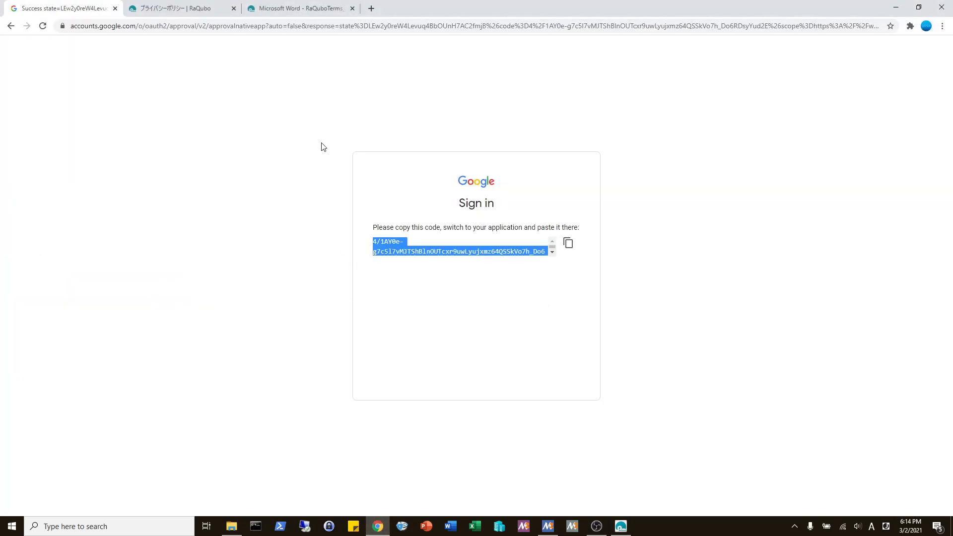
{"action": "key", "text": "ctrl+t"}
{"action": "type", "text": "gmail"}
{"action": "key", "text": "Return"}
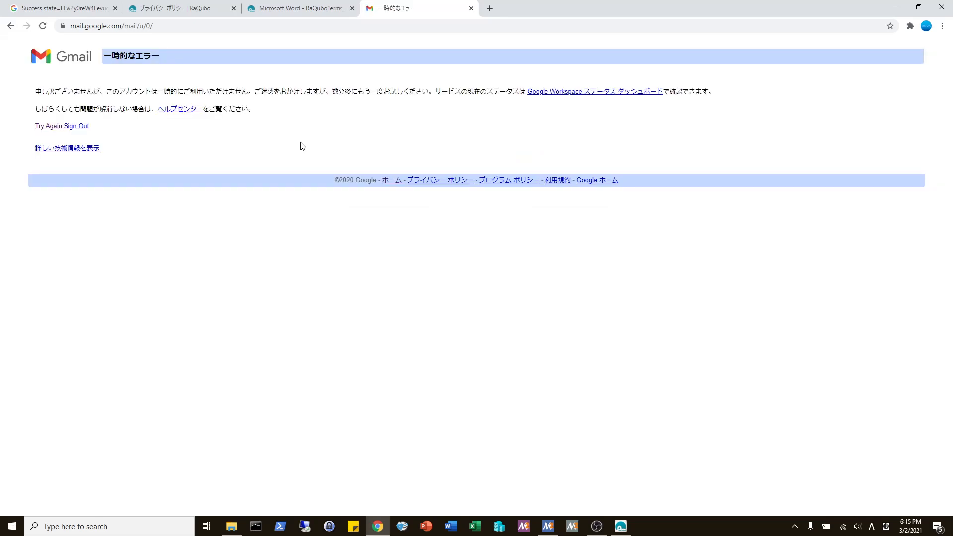
{"action": "left_click", "coordinate": [42, 127]}
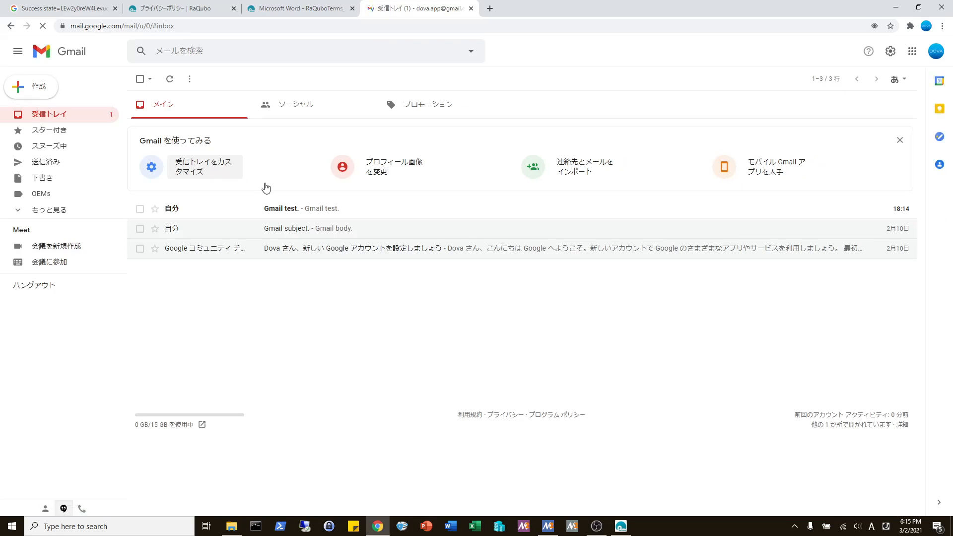
{"action": "left_click", "coordinate": [310, 212]}
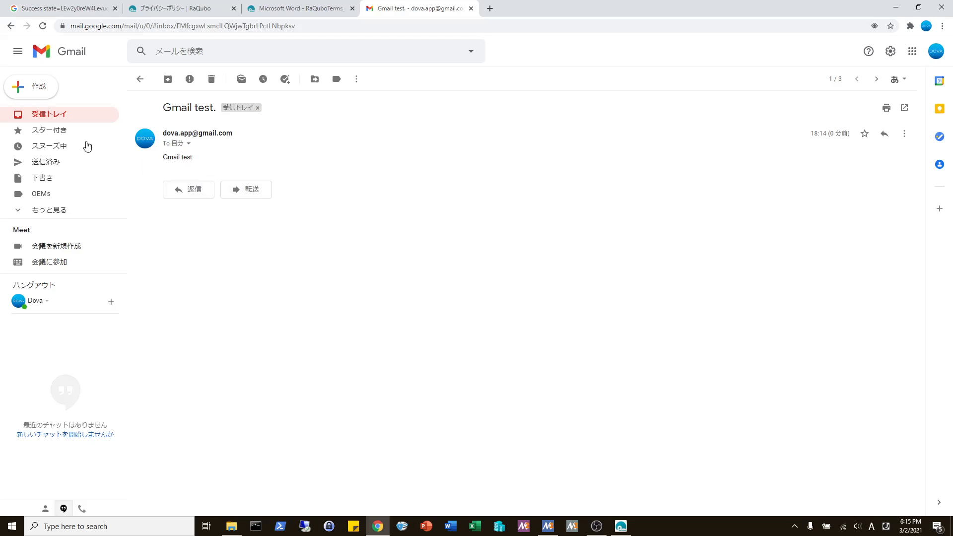
{"action": "left_click", "coordinate": [49, 120]}
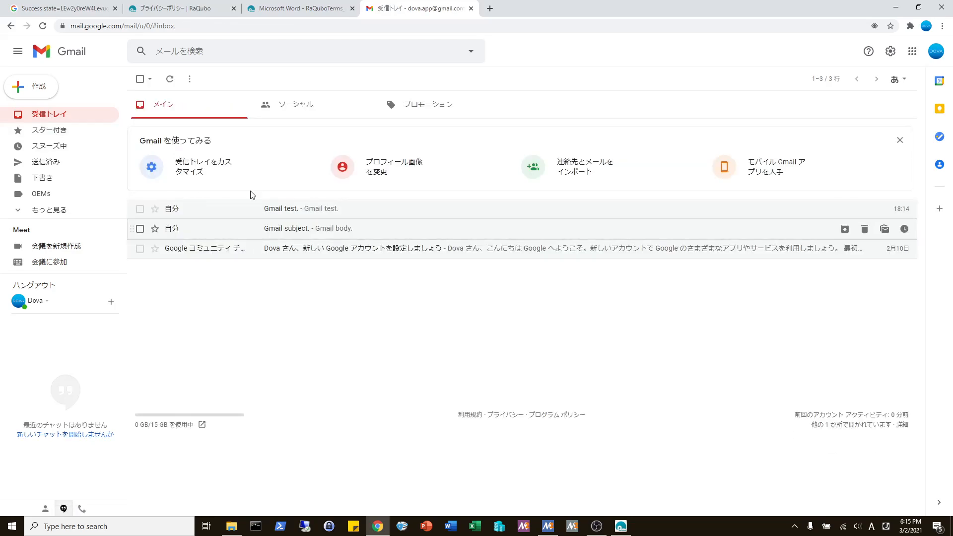
- Mark 'Gmail test.' and 'Gmail subject.' as unread, untick them, and return to RaQubo
{"action": "left_click", "coordinate": [140, 209]}
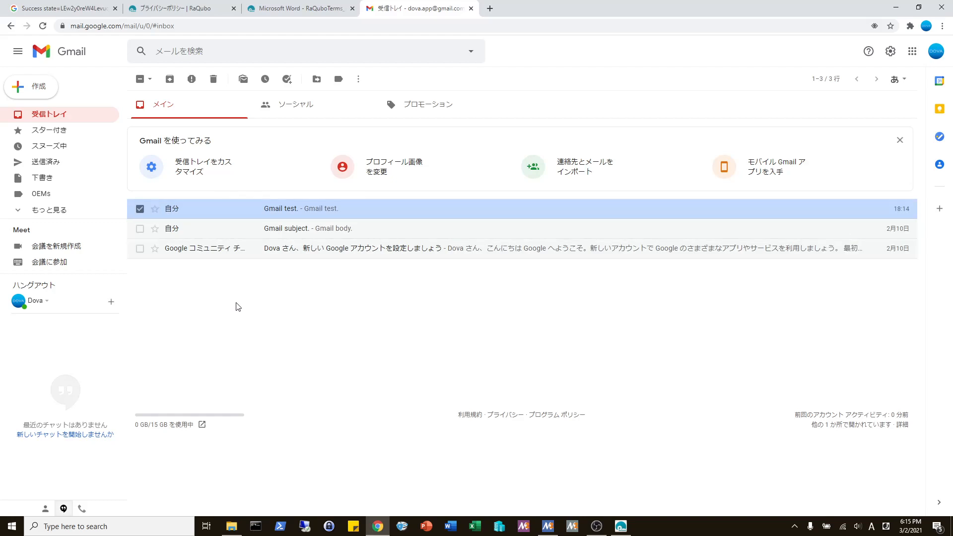
{"action": "left_click", "coordinate": [140, 229]}
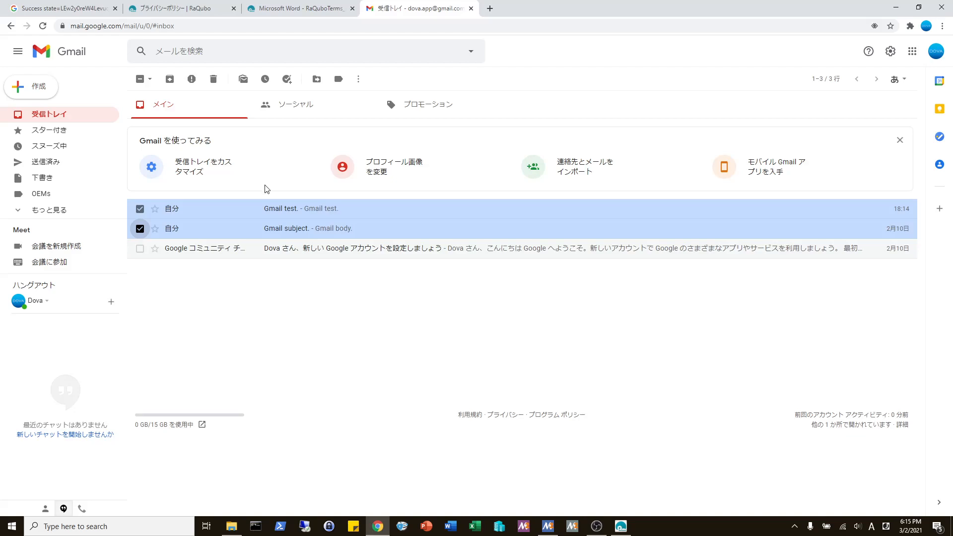
{"action": "left_click", "coordinate": [243, 79]}
{"action": "left_click", "coordinate": [140, 229]}
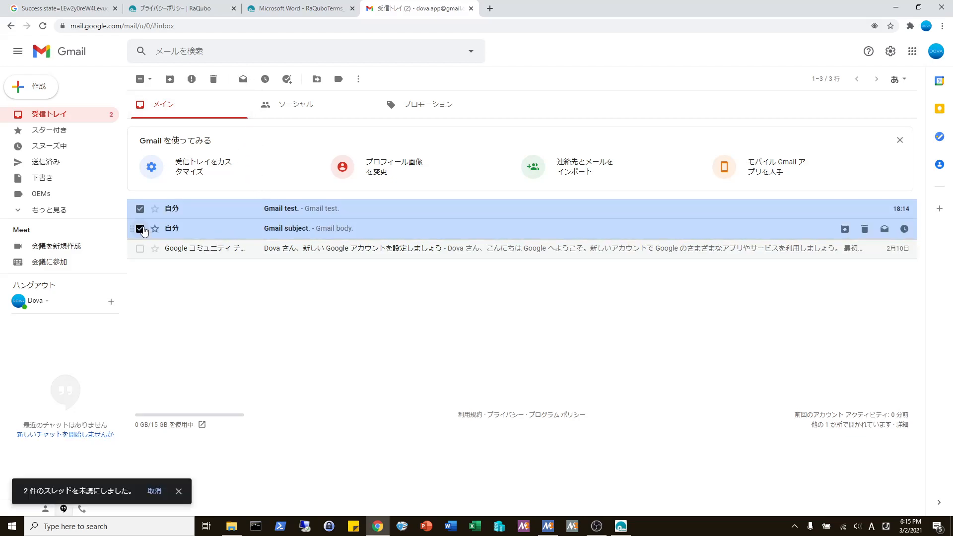
{"action": "left_click", "coordinate": [140, 209]}
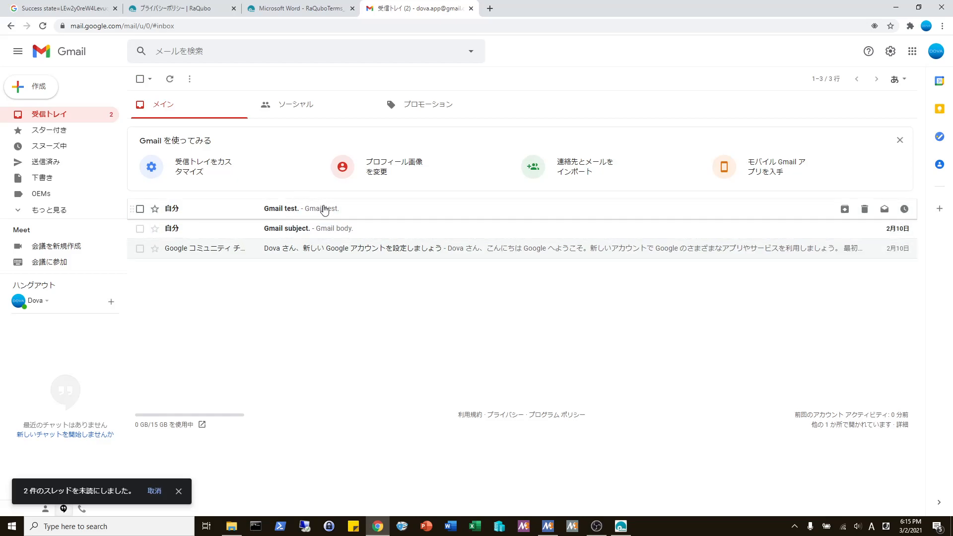
{"action": "left_click", "coordinate": [626, 528]}
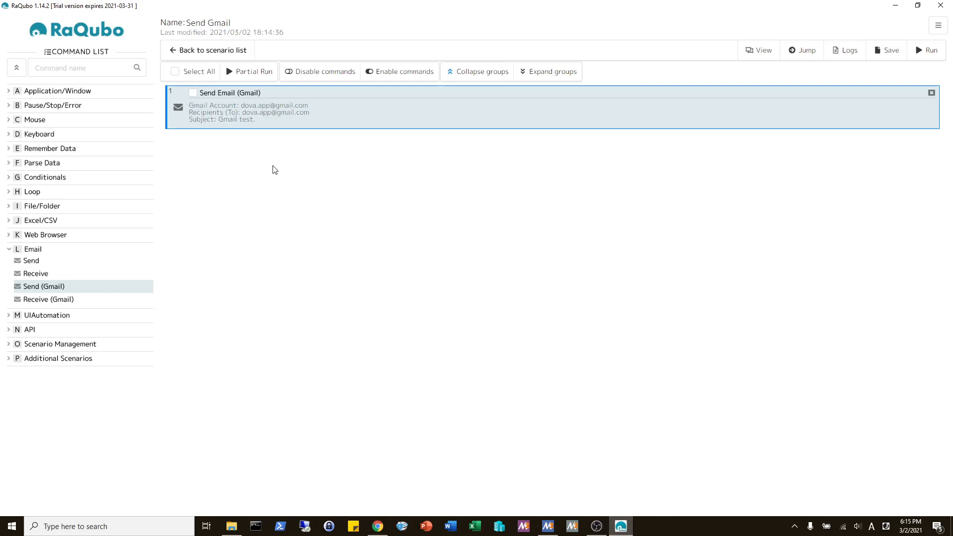
- Create a new scenario named 'Receive Gmail' and open it for editing
{"action": "left_click", "coordinate": [219, 54]}
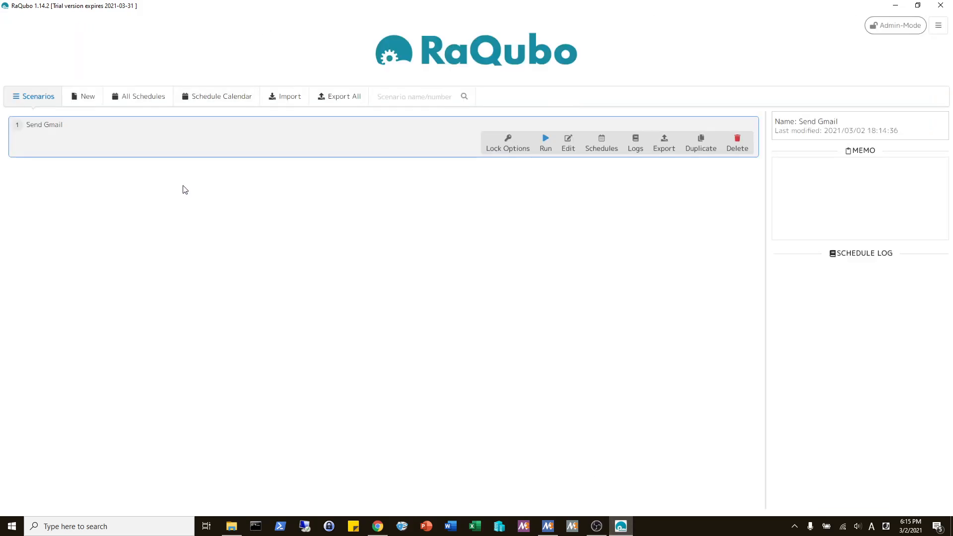
{"action": "left_click", "coordinate": [92, 98]}
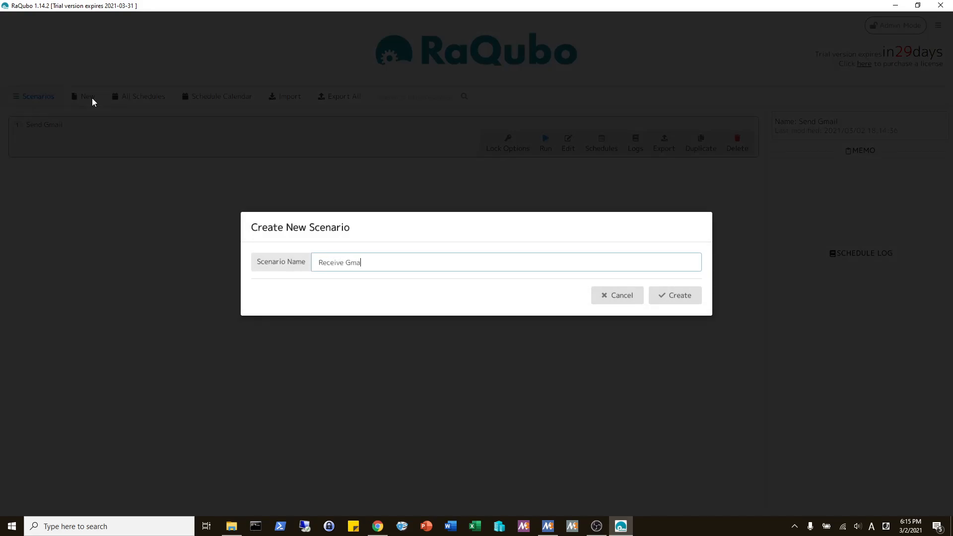
{"action": "type", "text": "Receive Gmail"}
{"action": "key", "text": "Return"}
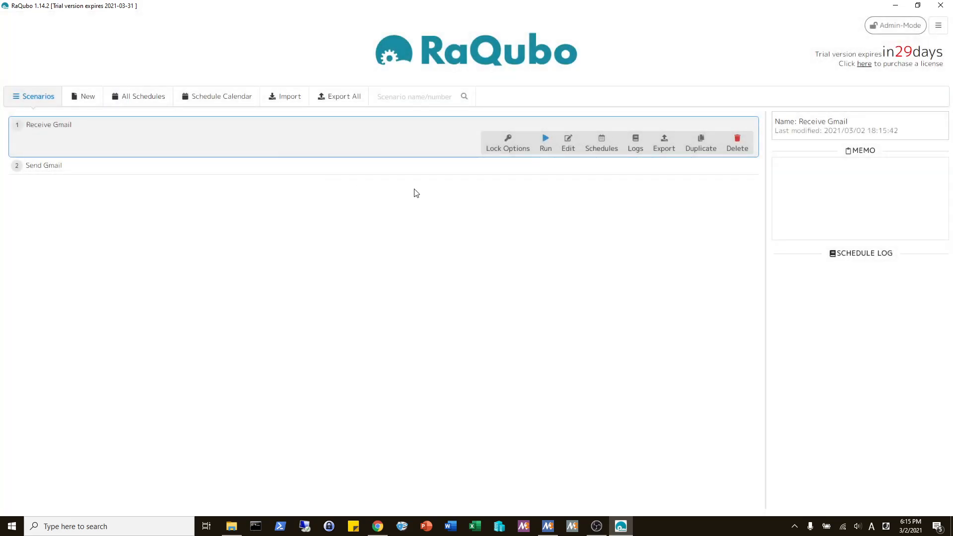
{"action": "left_click", "coordinate": [567, 145]}
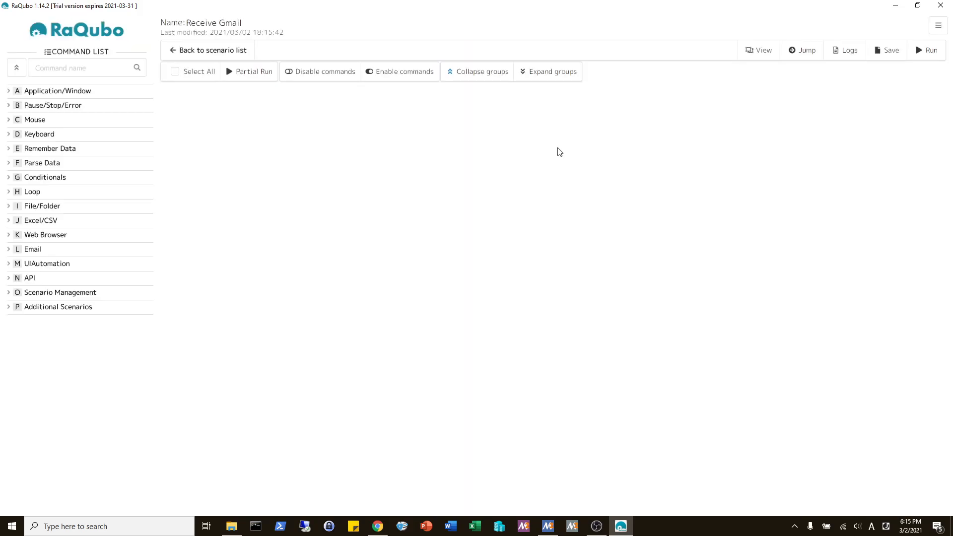
- Add a Receive Emails (Gmail) step that uses the registered Gmail account
{"action": "left_click", "coordinate": [43, 251]}
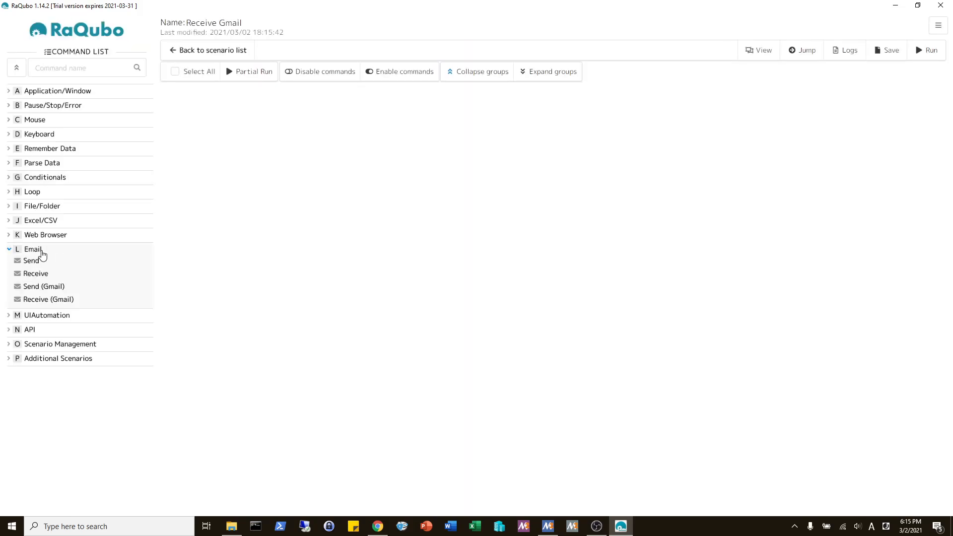
{"action": "double_click", "coordinate": [43, 300]}
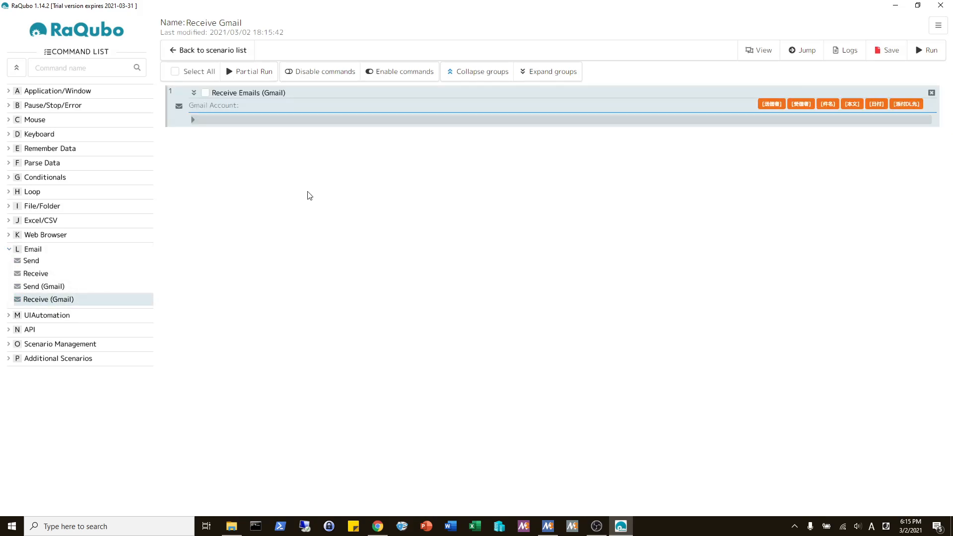
{"action": "left_click", "coordinate": [330, 100]}
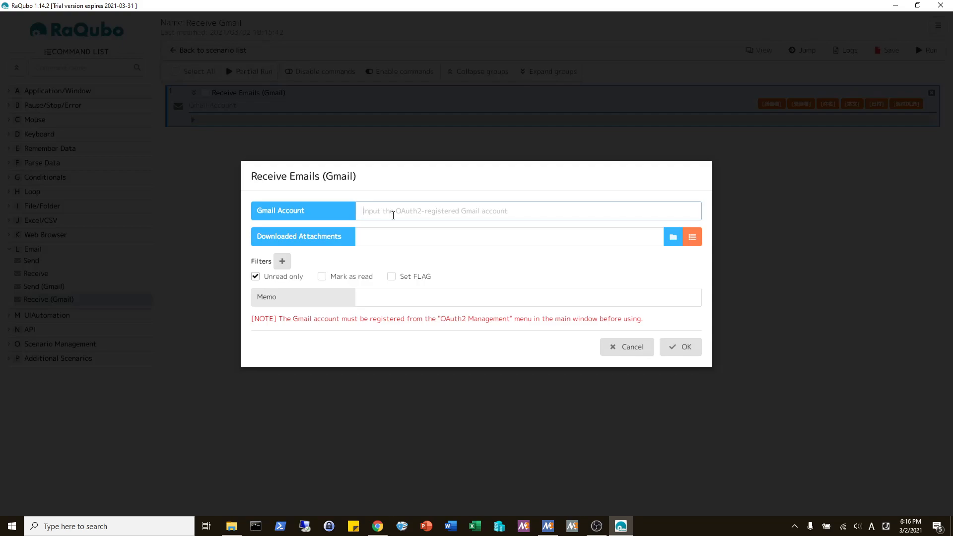
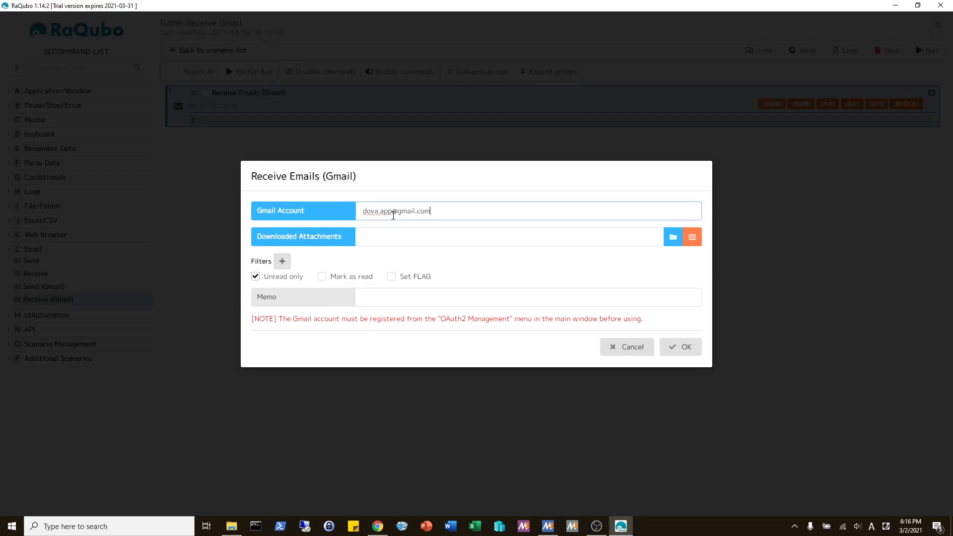
{"action": "left_click", "coordinate": [344, 241]}
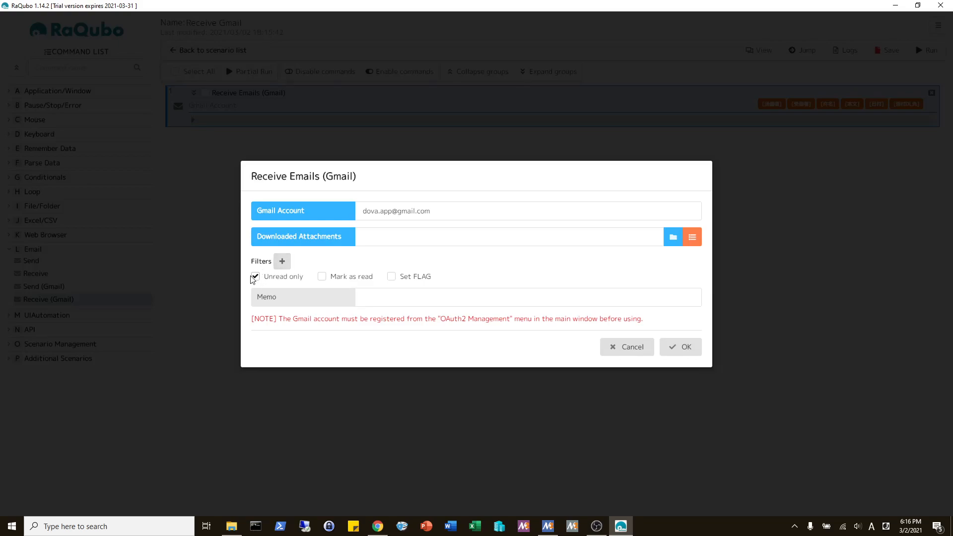
{"action": "left_click", "coordinate": [670, 352]}
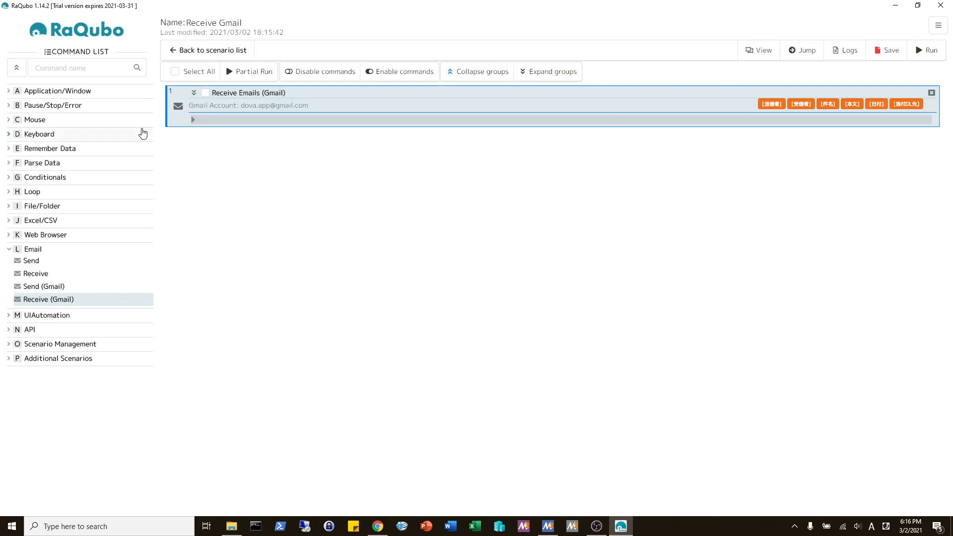
- Add a first step that runs notepad with interval 1 and not maximized, then save
{"action": "left_click", "coordinate": [48, 92]}
{"action": "double_click", "coordinate": [69, 114]}
{"action": "left_click_drag", "start_coordinate": [254, 146], "coordinate": [282, 102]}
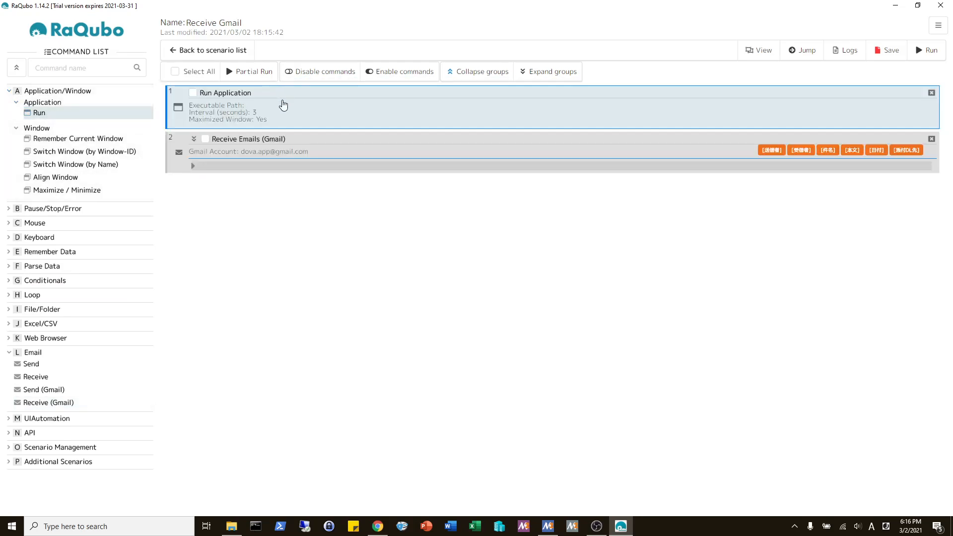
{"action": "double_click", "coordinate": [311, 107]}
{"action": "type", "text": "notepad"}
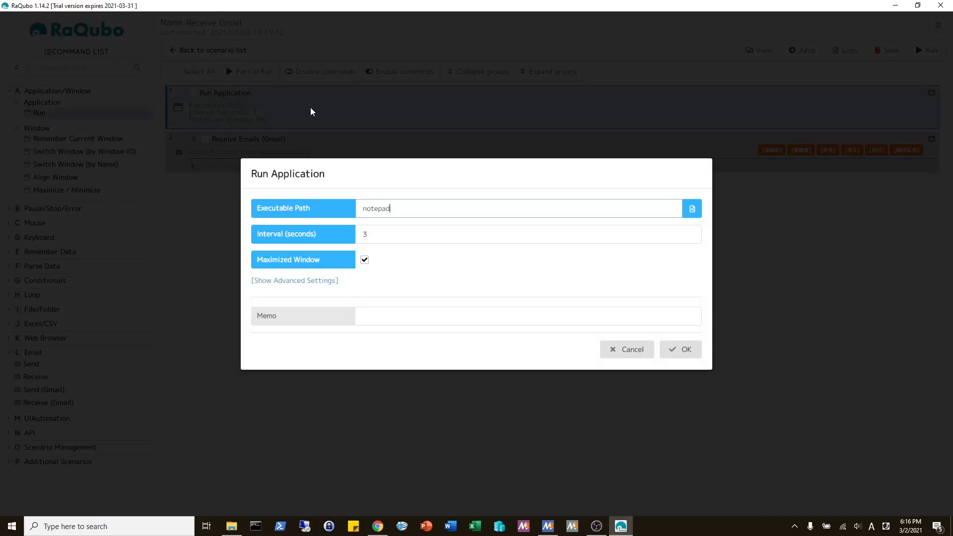
{"action": "key", "text": "Tab"}
{"action": "type", "text": "1"}
{"action": "key", "text": "Tab"}
{"action": "key", "text": "space"}
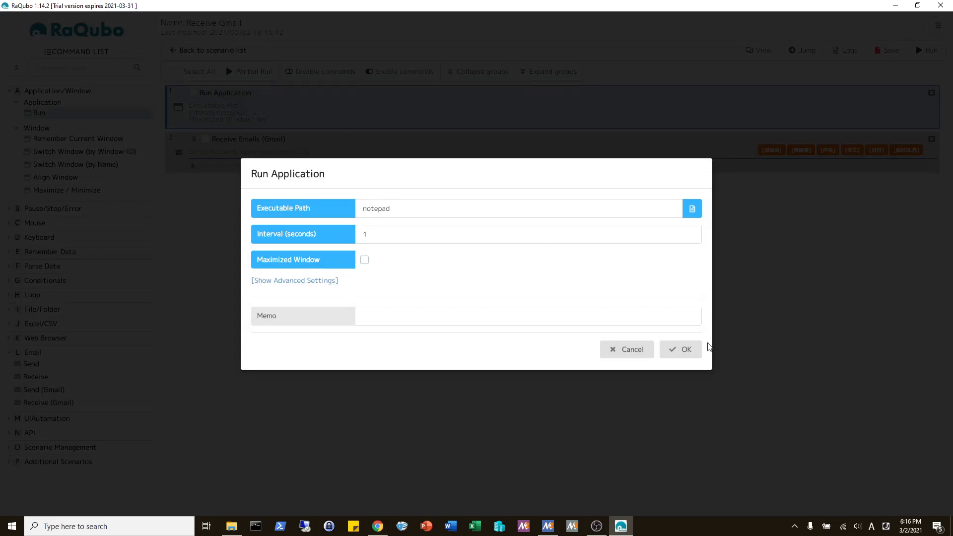
{"action": "left_click", "coordinate": [683, 350]}
{"action": "left_click", "coordinate": [884, 50]}
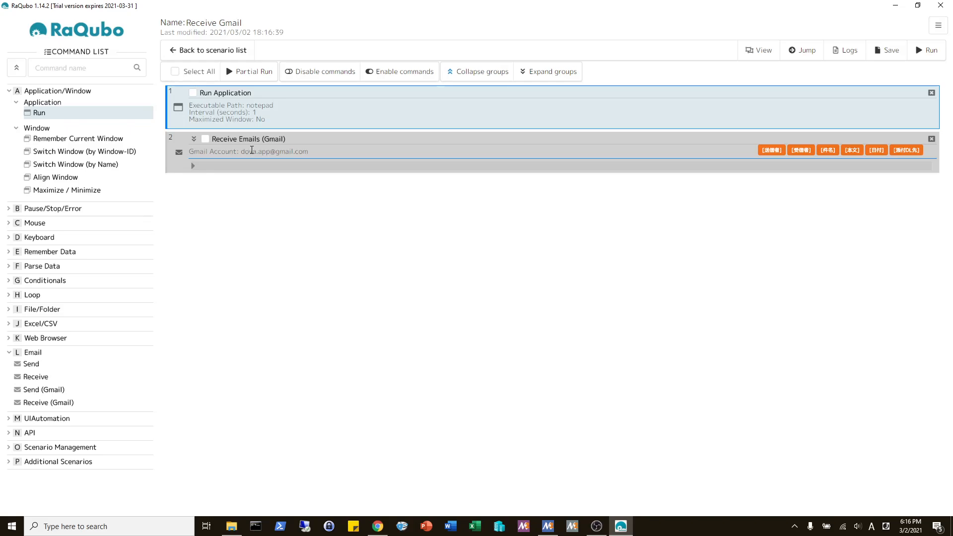
- Inside the Gmail loop, typewrite the [件名] subject variable followed by Enter, then save
{"action": "left_click", "coordinate": [40, 237]}
{"action": "mouse_move", "coordinate": [41, 259]}
{"action": "left_mouse_down"}
{"action": "mouse_move", "coordinate": [237, 170]}
{"action": "mouse_move", "coordinate": [234, 230]}
{"action": "mouse_move", "coordinate": [261, 162]}
{"action": "left_mouse_up"}
{"action": "double_click", "coordinate": [335, 190]}
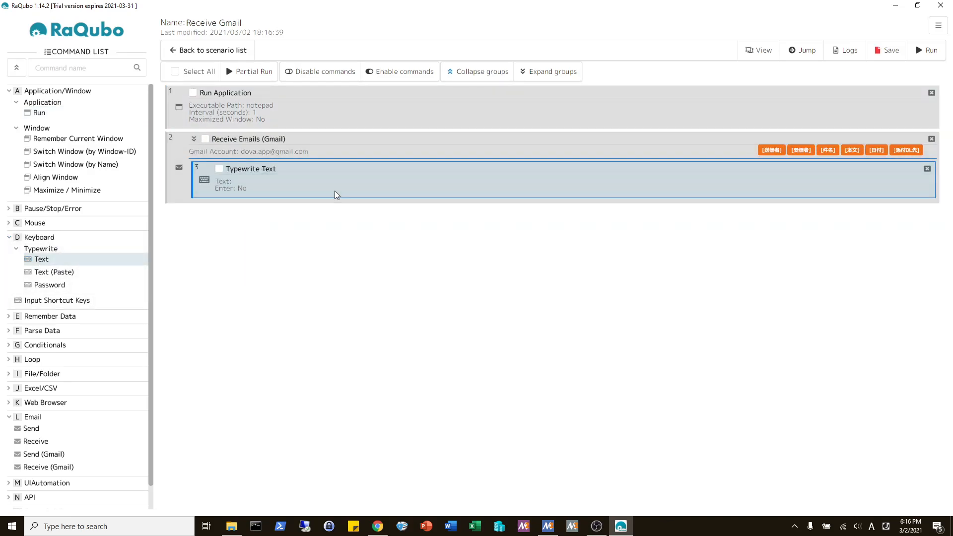
{"action": "left_click", "coordinate": [691, 205]}
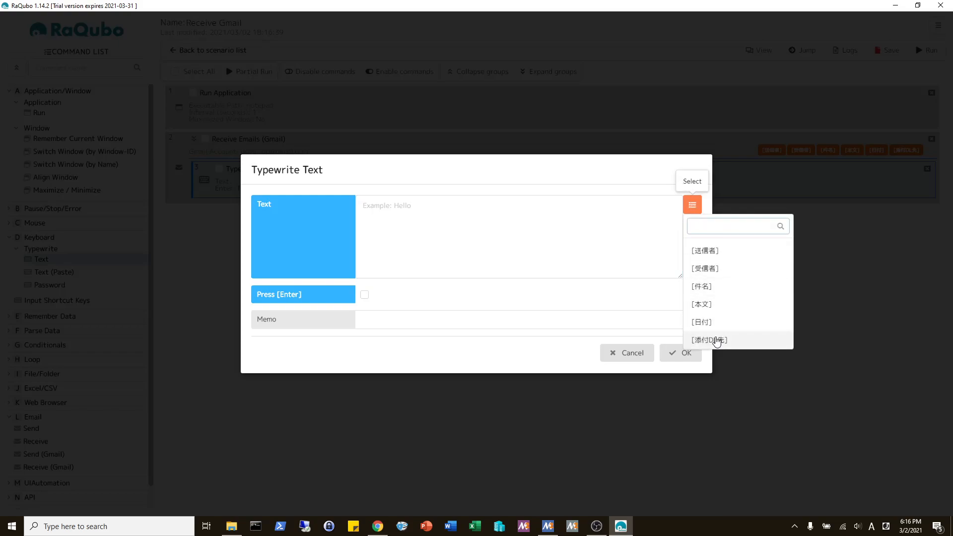
{"action": "left_click", "coordinate": [718, 292]}
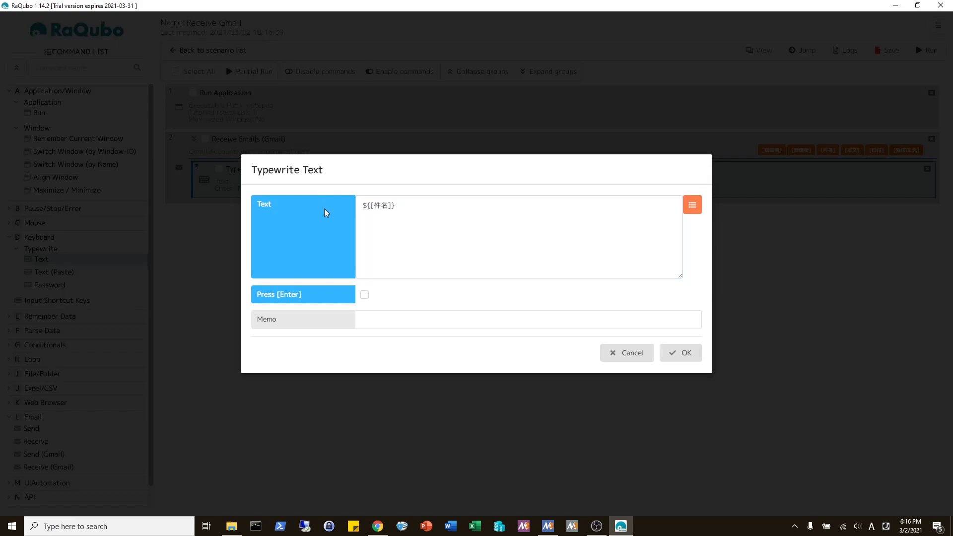
{"action": "left_click", "coordinate": [364, 295]}
{"action": "left_click", "coordinate": [683, 354]}
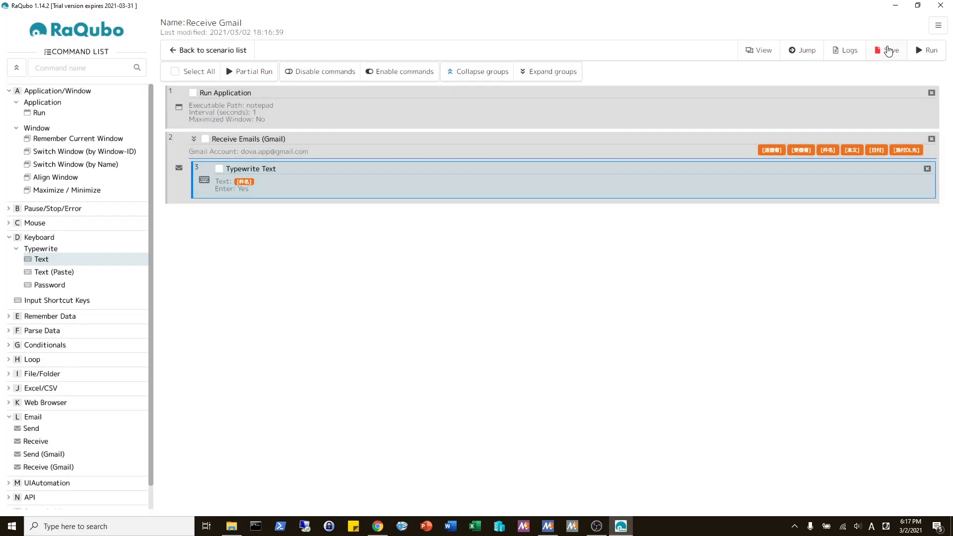
{"action": "left_click", "coordinate": [888, 52]}
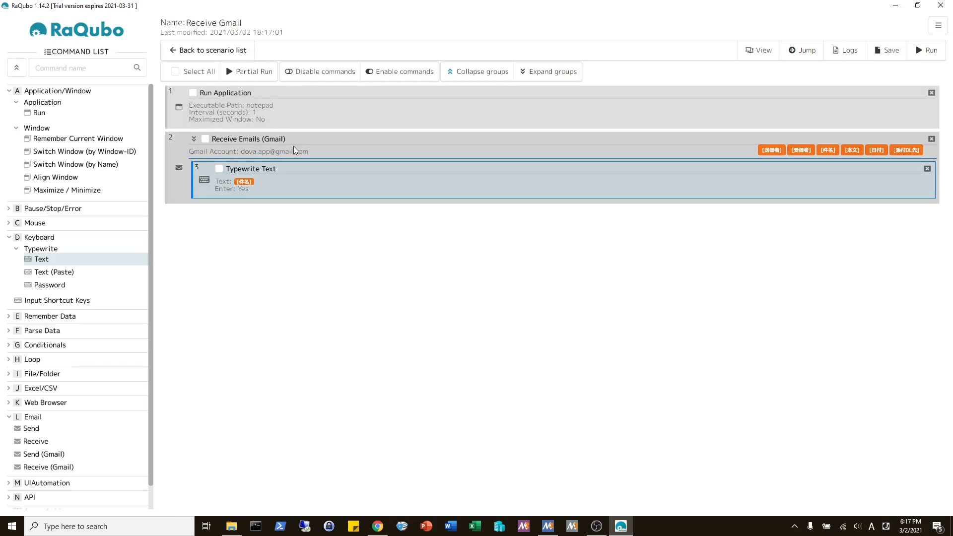
- Confirm the Gmail receive settings unchanged and run the Receive Gmail scenario
{"action": "double_click", "coordinate": [293, 146]}
{"action": "left_click_drag", "start_coordinate": [446, 206], "coordinate": [336, 210]}
{"action": "left_click", "coordinate": [336, 209]}
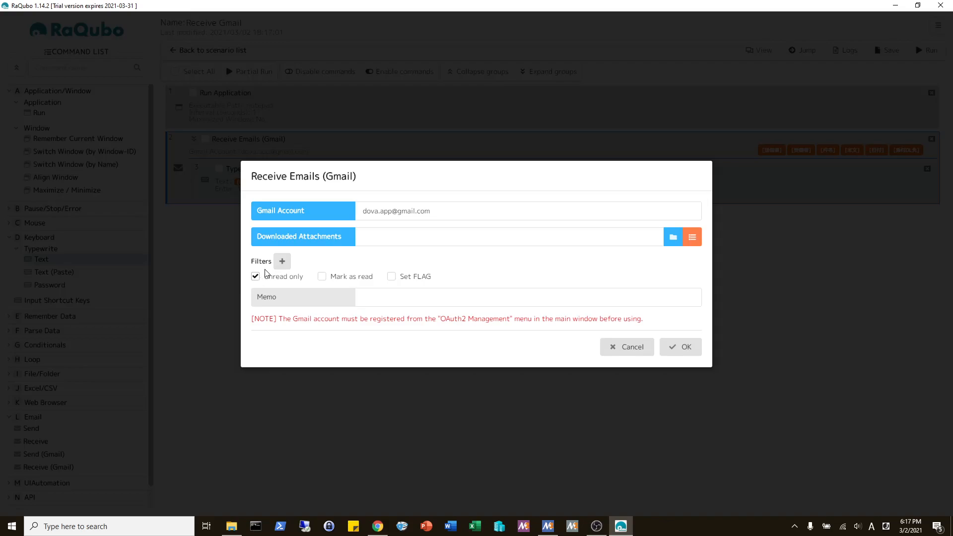
{"action": "left_click", "coordinate": [671, 346]}
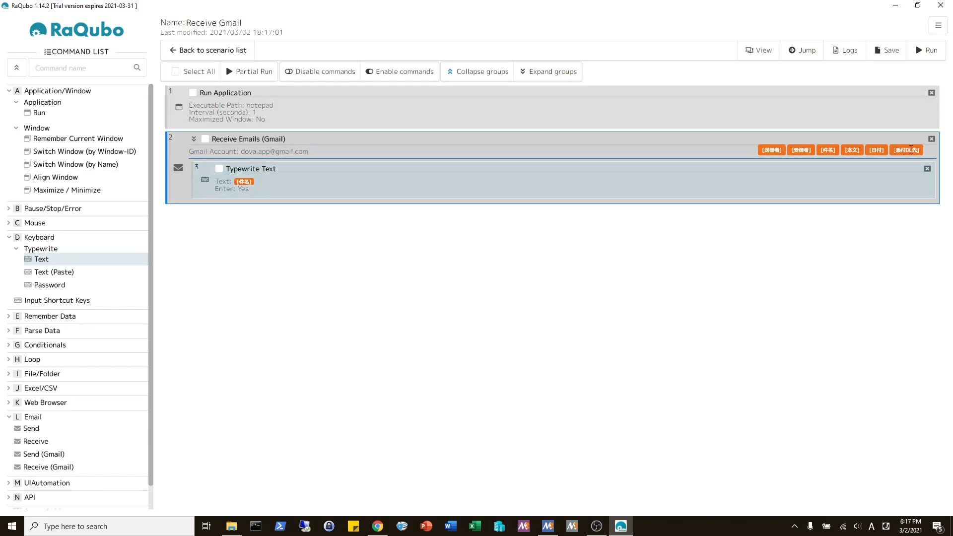
{"action": "left_click", "coordinate": [919, 48]}
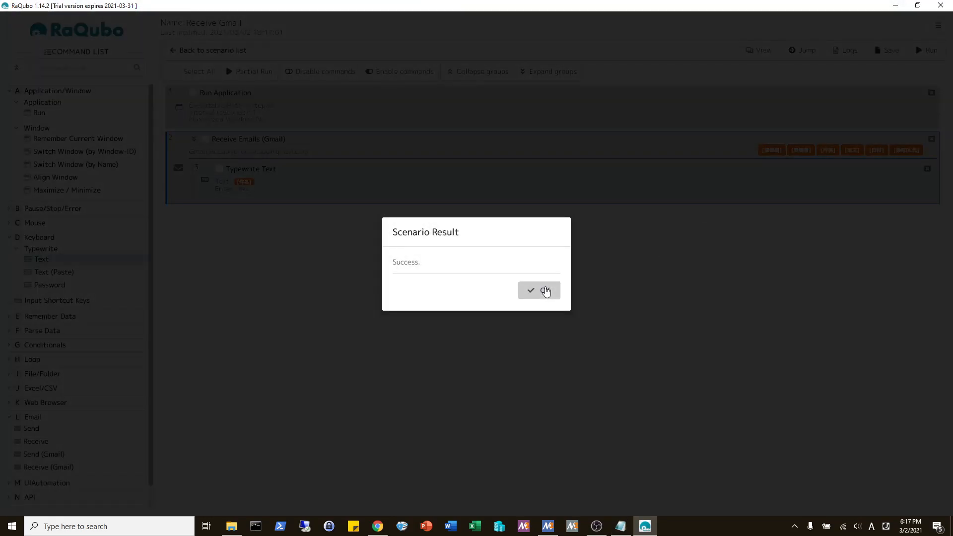
{"action": "left_click", "coordinate": [545, 291]}
- Compare Notepad's typed subjects 'Gmail test.' and 'Gmail subject.' against the Gmail inbox
{"action": "left_click", "coordinate": [618, 526]}
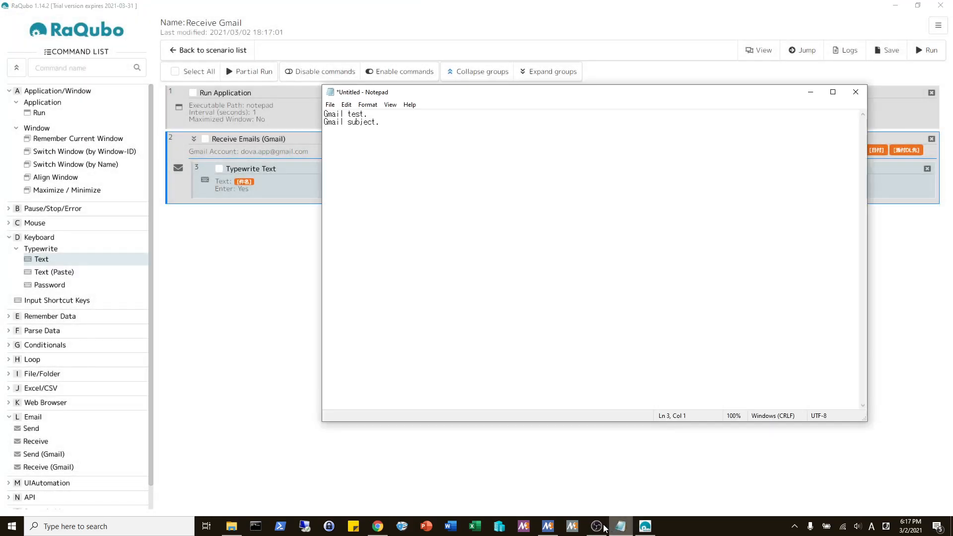
{"action": "left_click", "coordinate": [377, 526]}
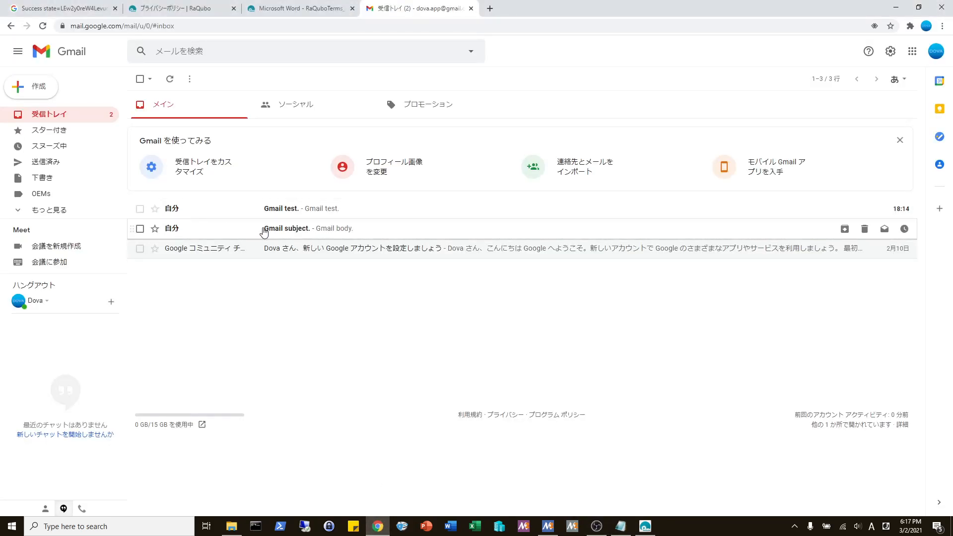
{"action": "left_click", "coordinate": [620, 526]}
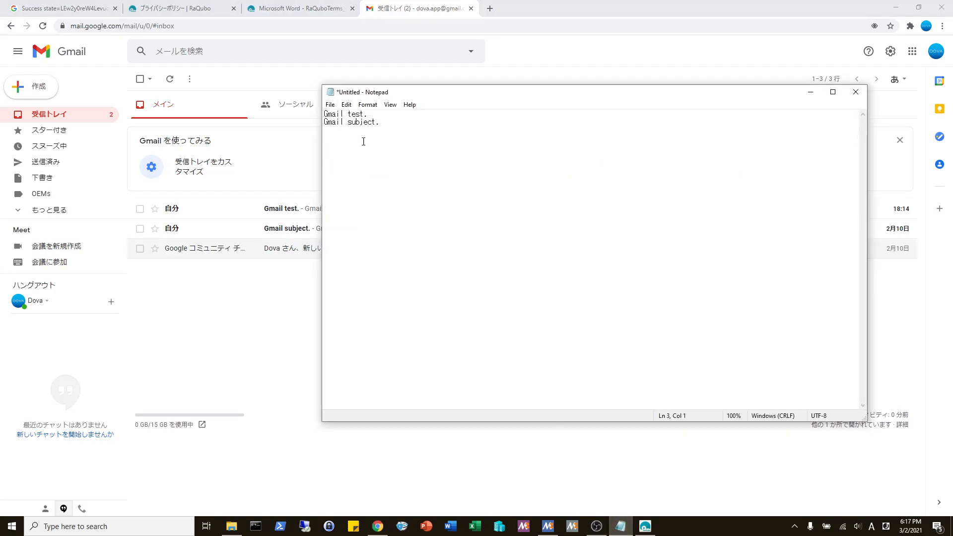
{"action": "key", "text": "ctrl+a"}
{"action": "left_click", "coordinate": [392, 177]}
{"action": "left_click", "coordinate": [644, 526]}
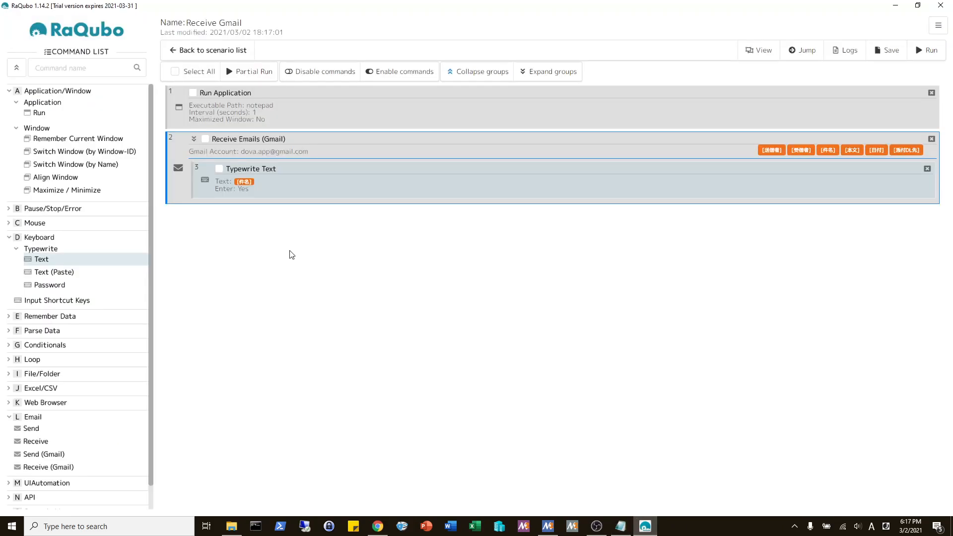
- Tick 'Mark as read' in the Receive Emails (Gmail) settings and switch to Gmail
{"action": "double_click", "coordinate": [311, 156]}
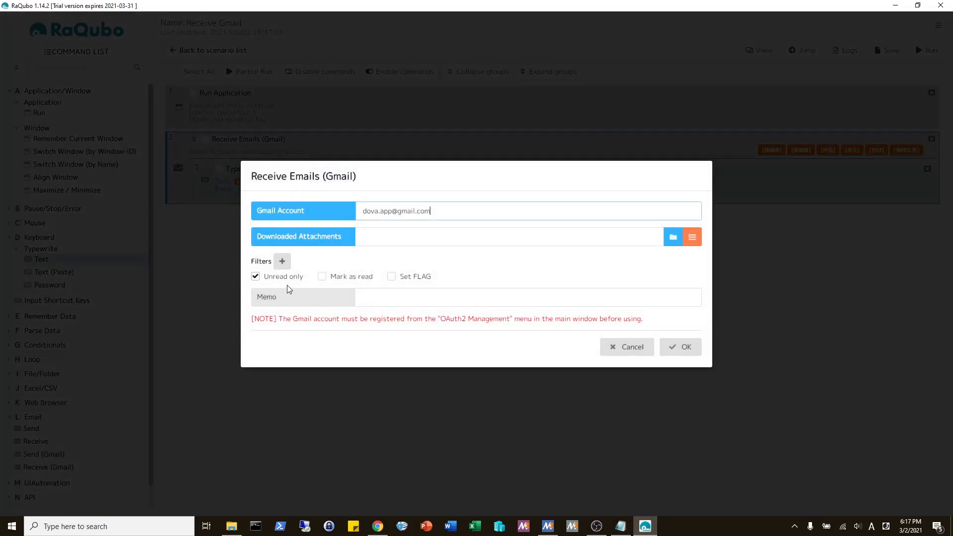
{"action": "left_click", "coordinate": [323, 278]}
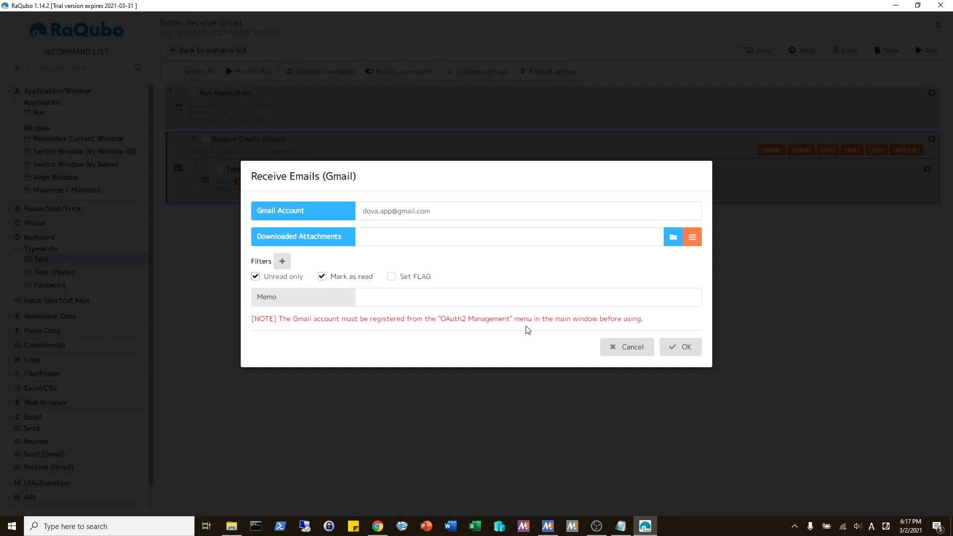
{"action": "left_click", "coordinate": [676, 351]}
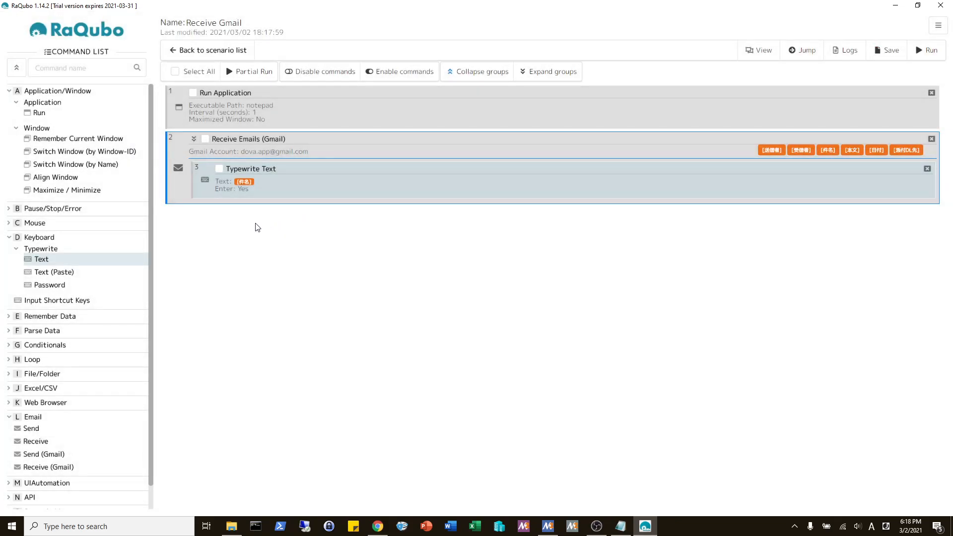
{"action": "left_click", "coordinate": [377, 526]}
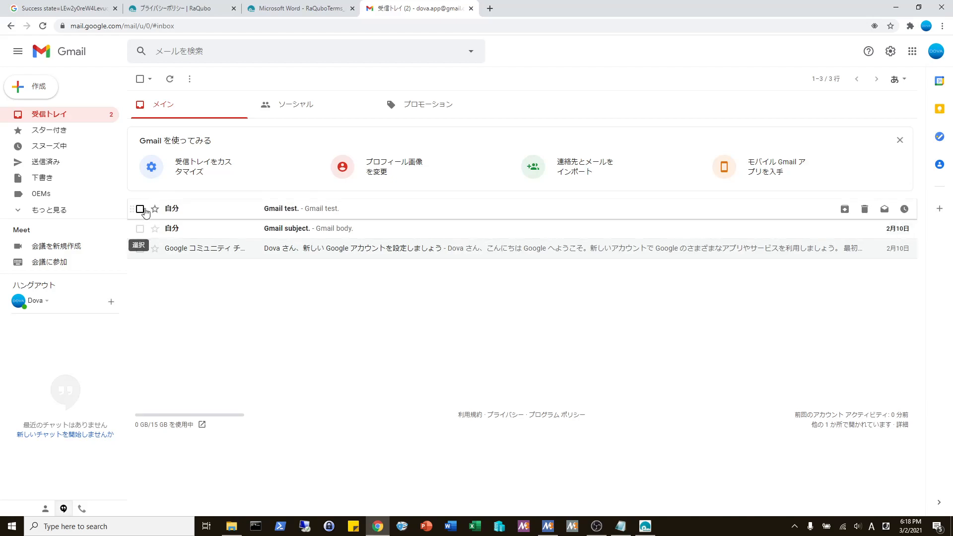
- Close the old Notepad window without saving its text
{"action": "left_click", "coordinate": [621, 527]}
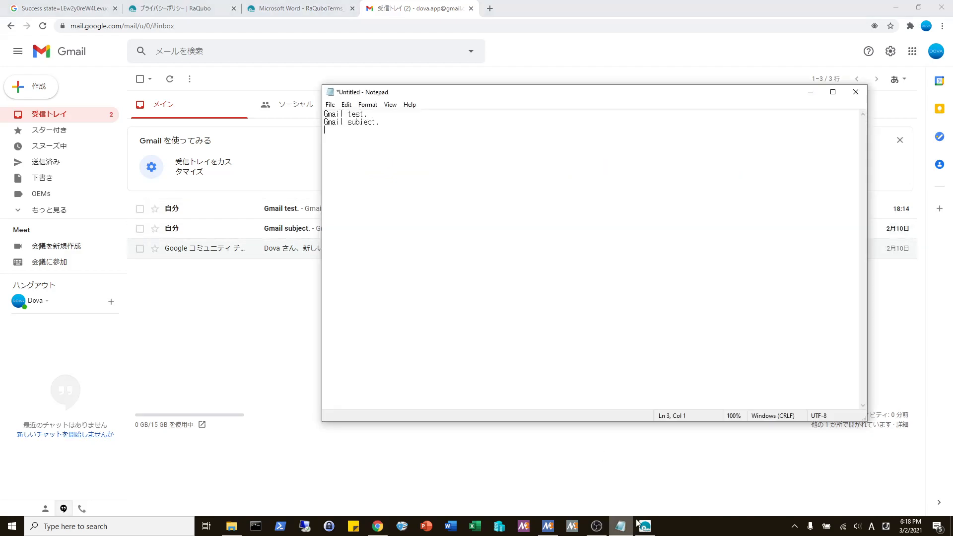
{"action": "left_click", "coordinate": [856, 92]}
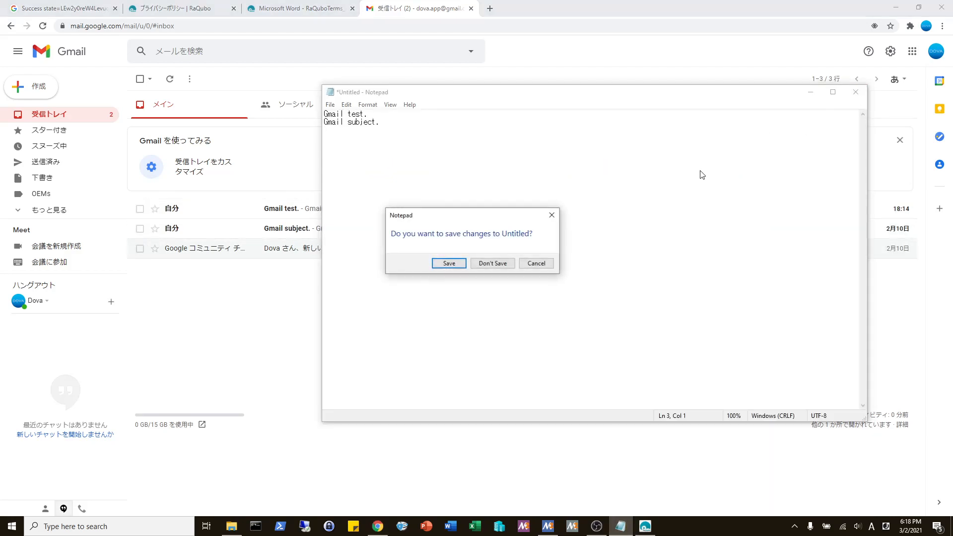
{"action": "left_click", "coordinate": [510, 263]}
- Rerun the Receive Gmail scenario and verify in Gmail that both emails are now read
{"action": "left_click", "coordinate": [621, 526]}
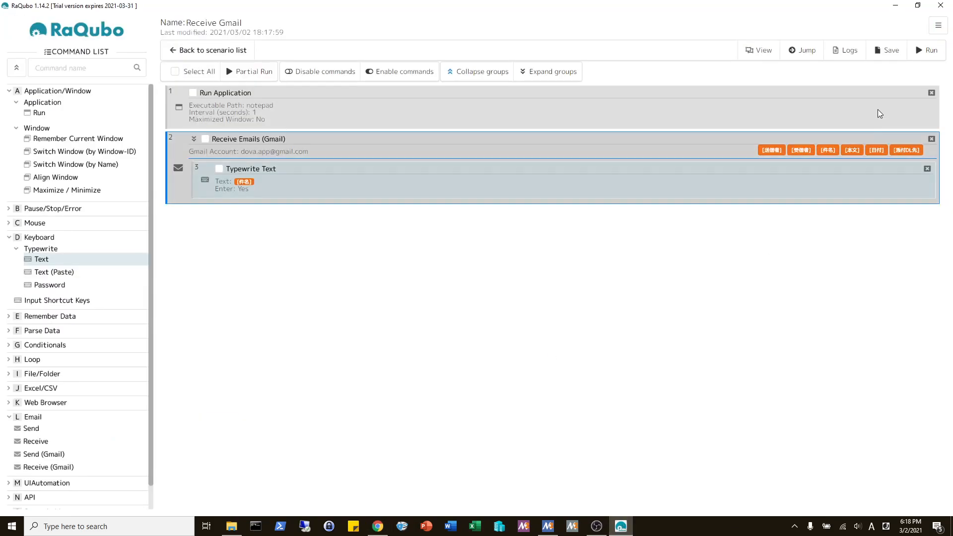
{"action": "left_click", "coordinate": [922, 53]}
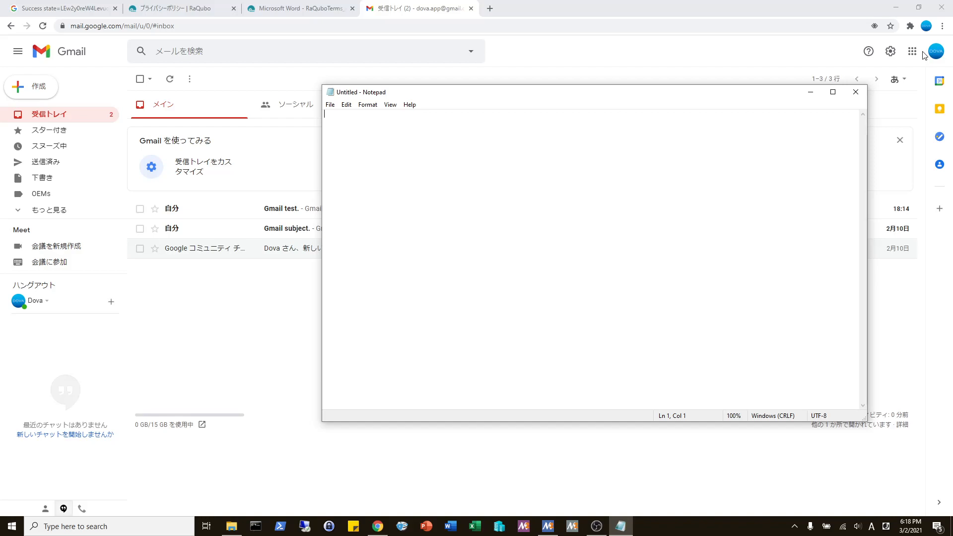
{"action": "type", "text": "Gmail test. "}
{"action": "type", "text": "Gmail subject."}
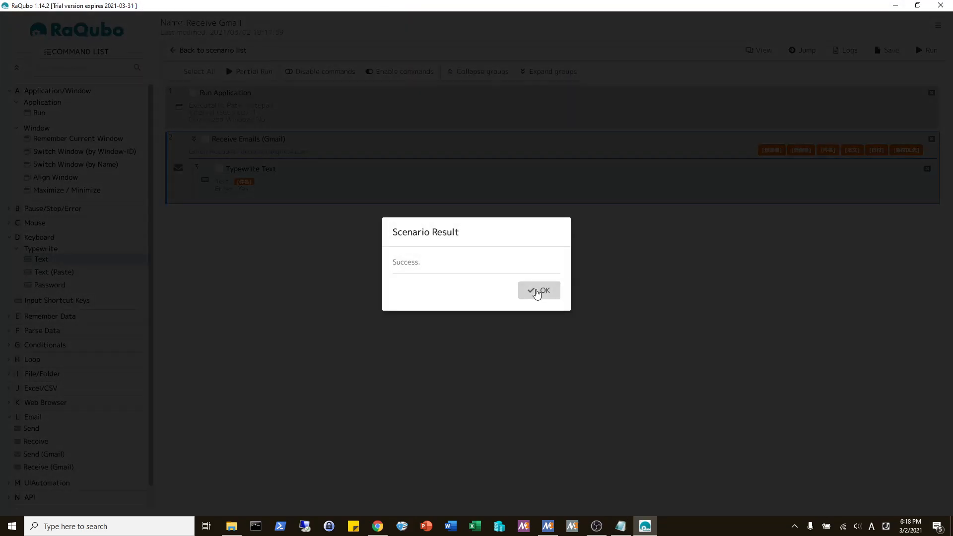
{"action": "left_click", "coordinate": [536, 293]}
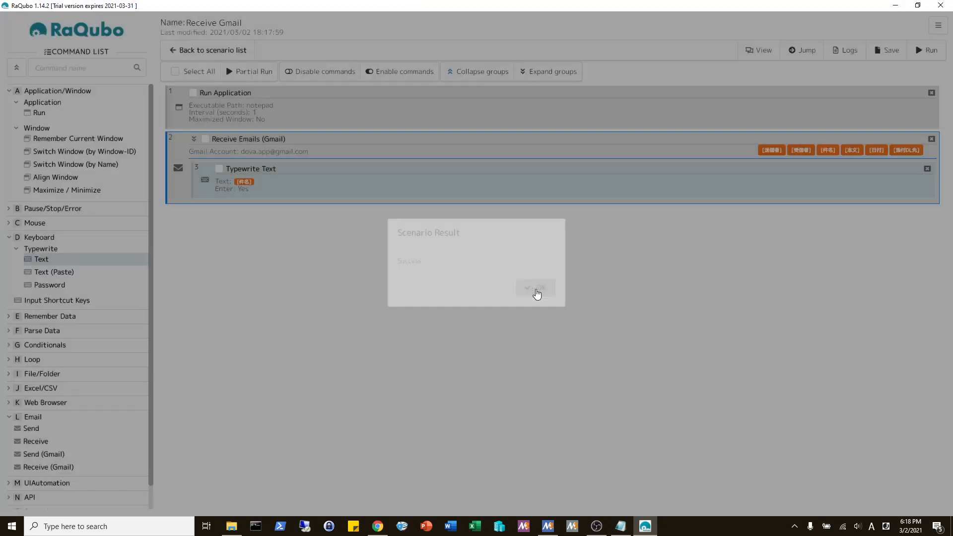
{"action": "left_click", "coordinate": [373, 519]}
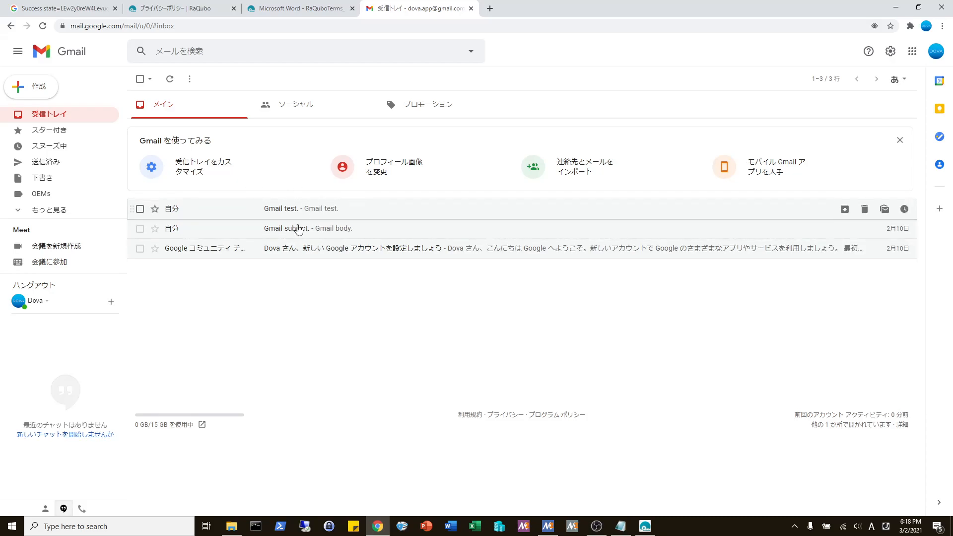
{"action": "left_click", "coordinate": [647, 527]}
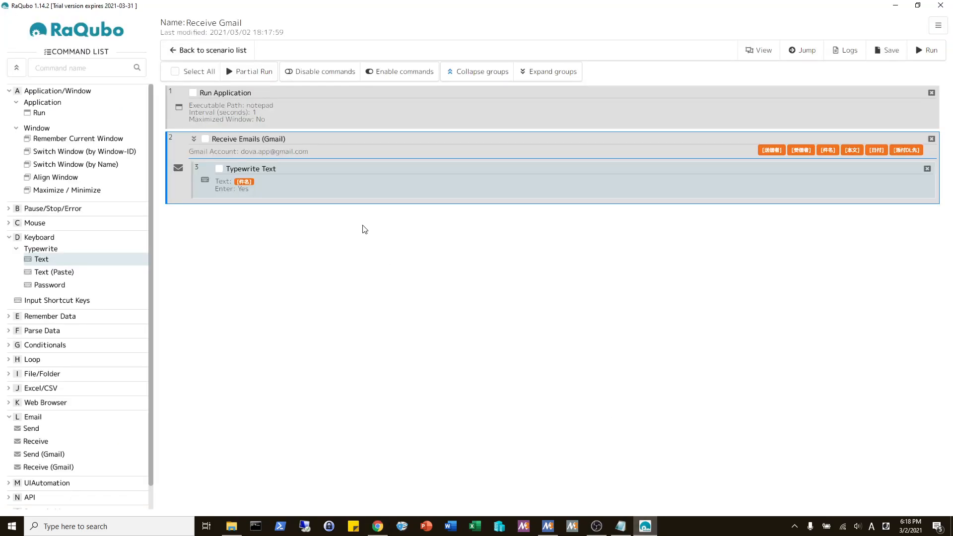
- Set the receive step to flag emails and stop marking them as read
{"action": "double_click", "coordinate": [356, 146]}
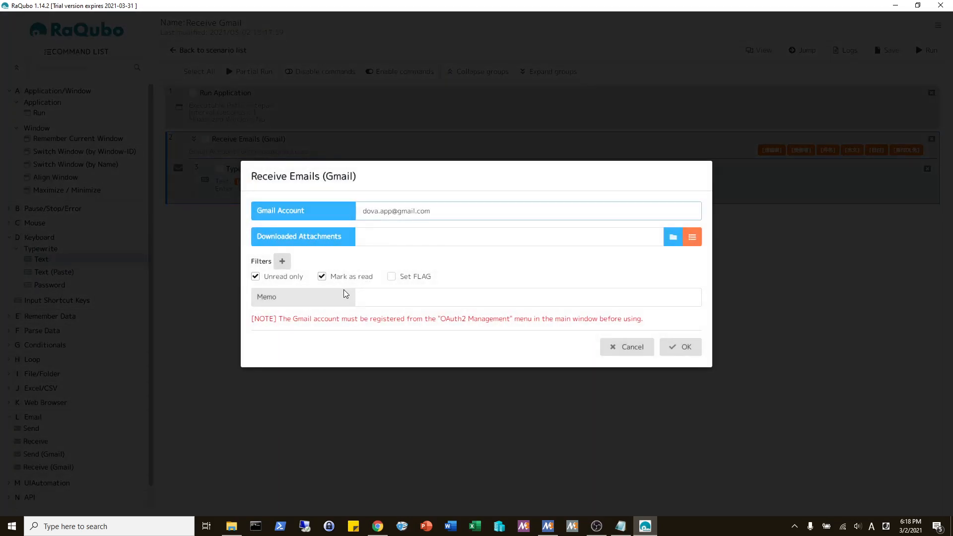
{"action": "left_click", "coordinate": [391, 277]}
{"action": "left_click", "coordinate": [322, 278]}
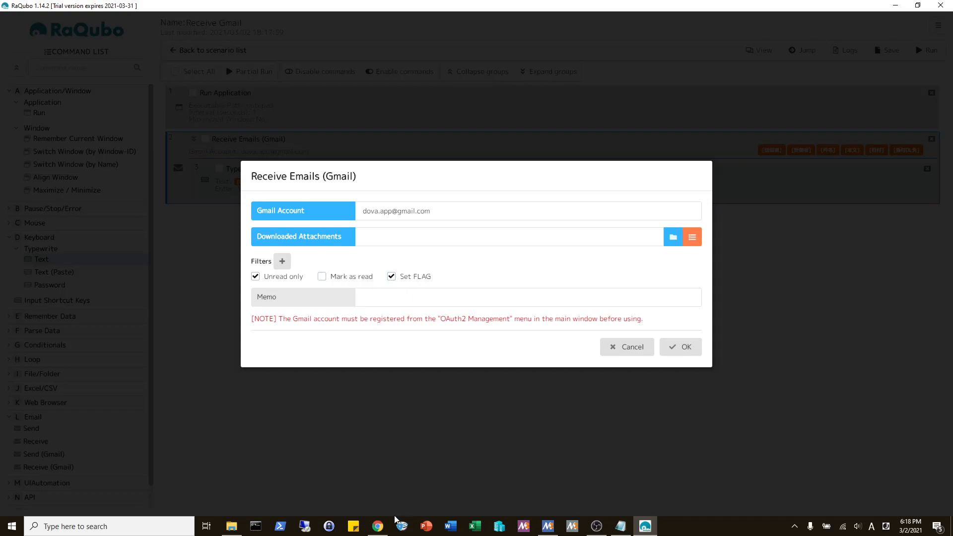
- In Gmail, unstar 'Gmail test.' and 'Gmail subject.' and mark both unread
{"action": "left_click", "coordinate": [378, 525]}
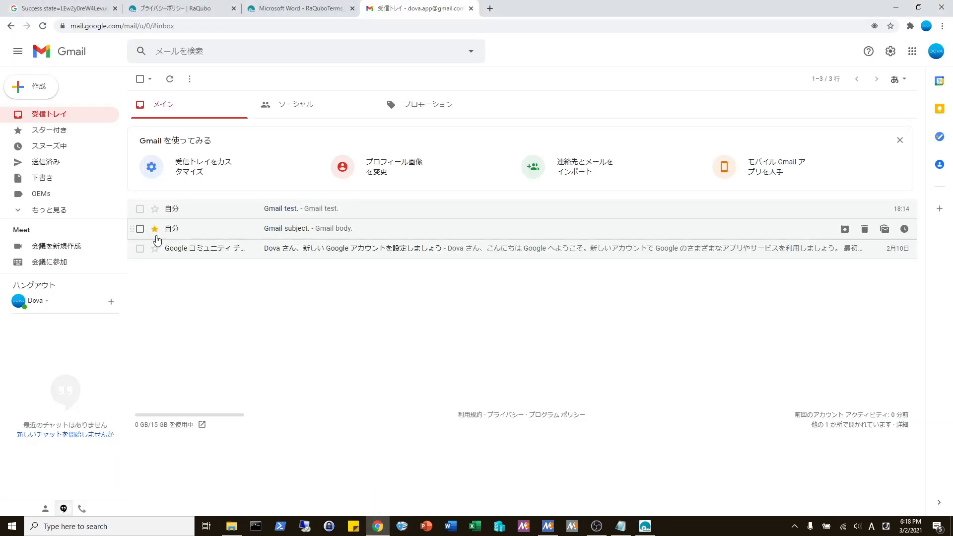
{"action": "left_click", "coordinate": [155, 208]}
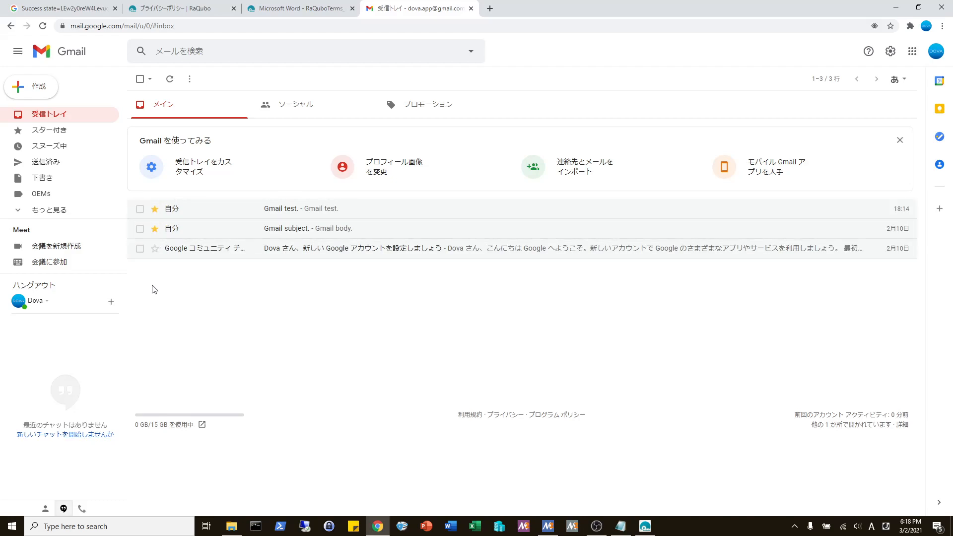
{"action": "left_click", "coordinate": [154, 228]}
{"action": "left_click", "coordinate": [155, 209]}
{"action": "left_click", "coordinate": [140, 228]}
{"action": "left_click", "coordinate": [140, 208]}
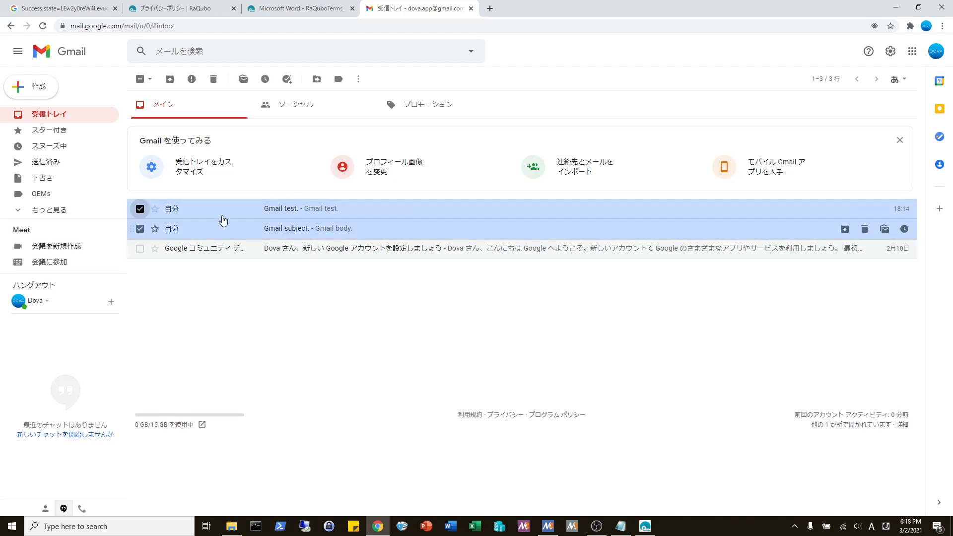
{"action": "left_click", "coordinate": [243, 79]}
{"action": "left_click", "coordinate": [140, 228]}
{"action": "left_click", "coordinate": [140, 209]}
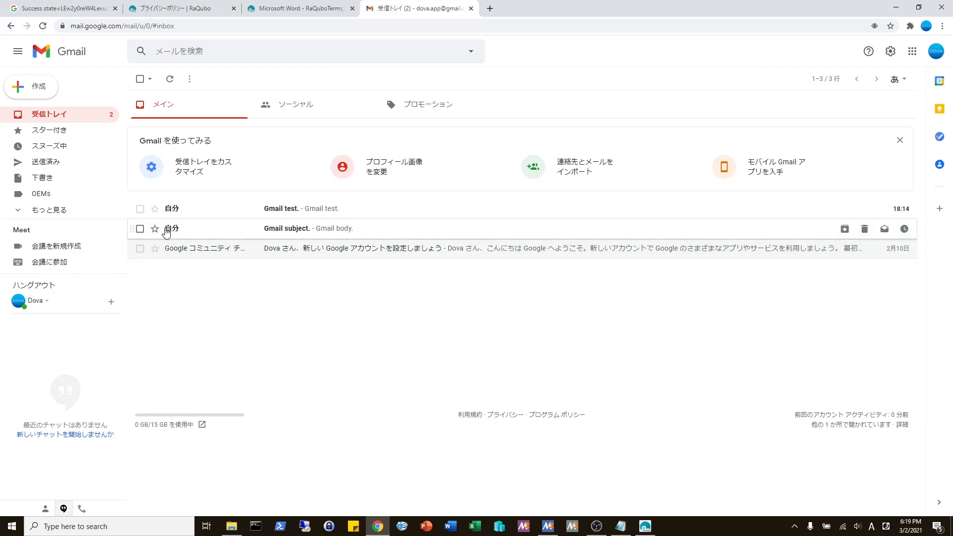
{"action": "left_click", "coordinate": [644, 526]}
- Re-enable 'Mark as read' and add the filter Subject contains 'subject'
{"action": "left_click", "coordinate": [353, 278]}
{"action": "left_click", "coordinate": [282, 261]}
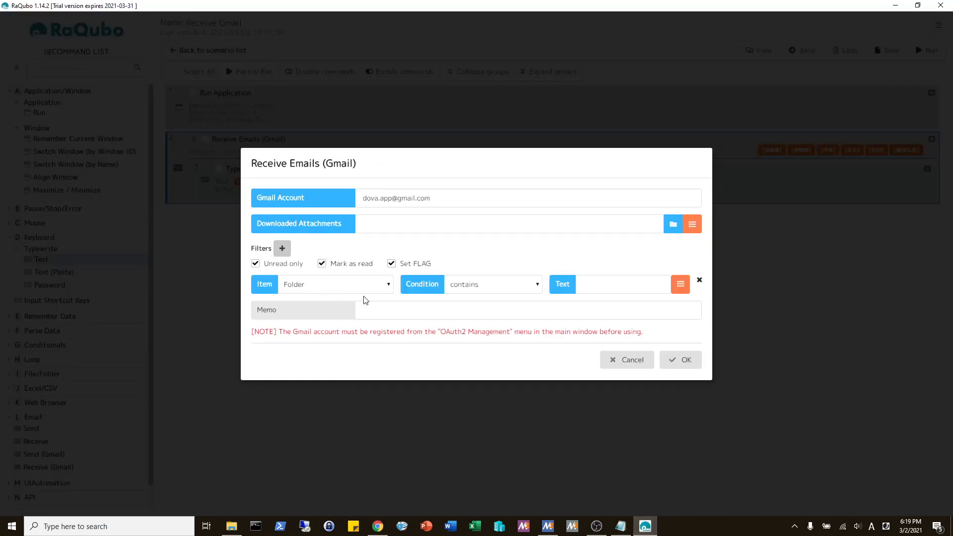
{"action": "left_click", "coordinate": [331, 286]}
{"action": "left_click", "coordinate": [298, 331]}
{"action": "left_click", "coordinate": [611, 287]}
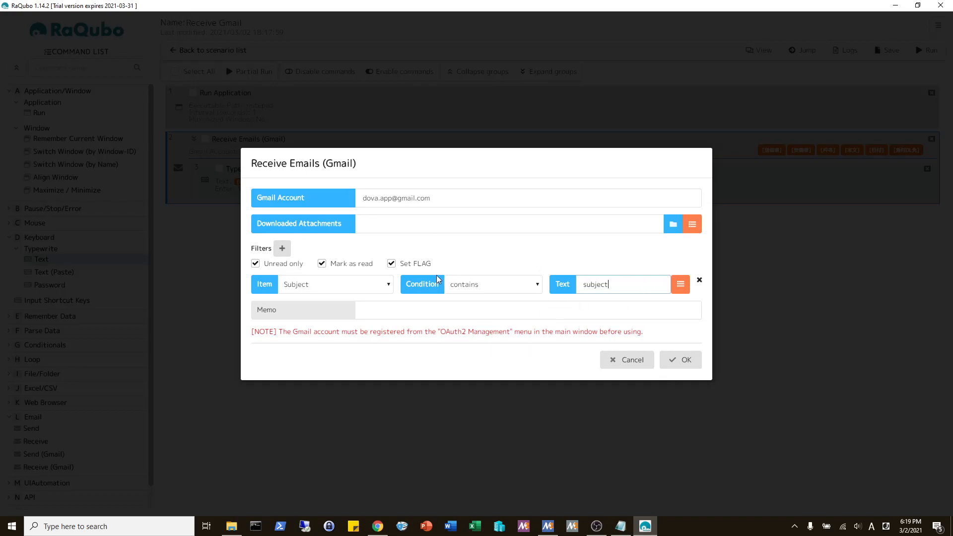
{"action": "left_click", "coordinate": [685, 361]}
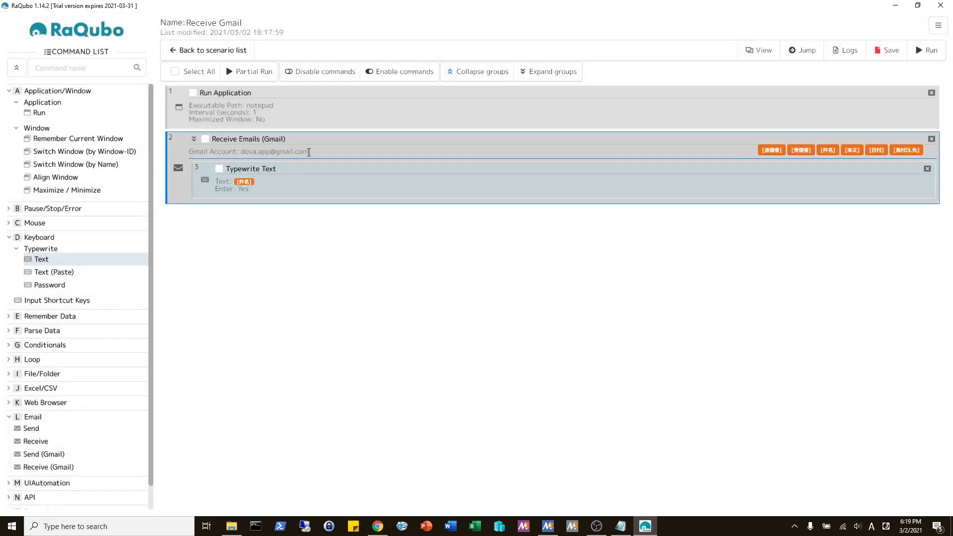
{"action": "double_click", "coordinate": [309, 152]}
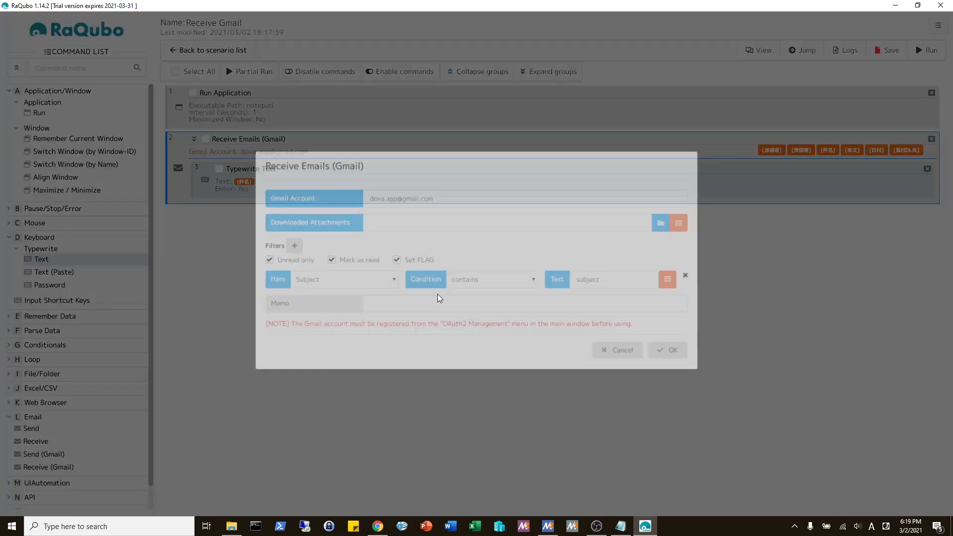
- Close the receive step settings and save the Receive Gmail scenario
{"action": "left_click", "coordinate": [685, 361]}
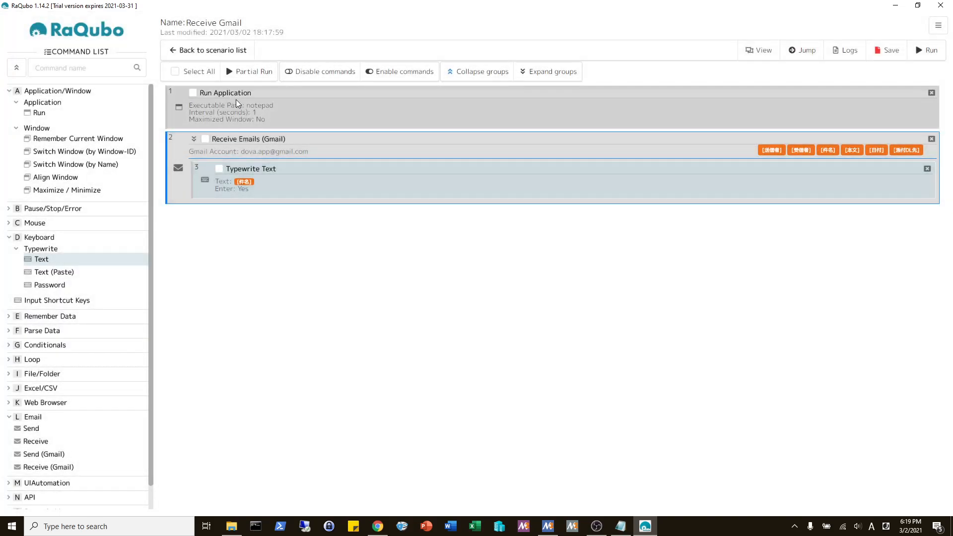
{"action": "mouse_move", "coordinate": [377, 530]}
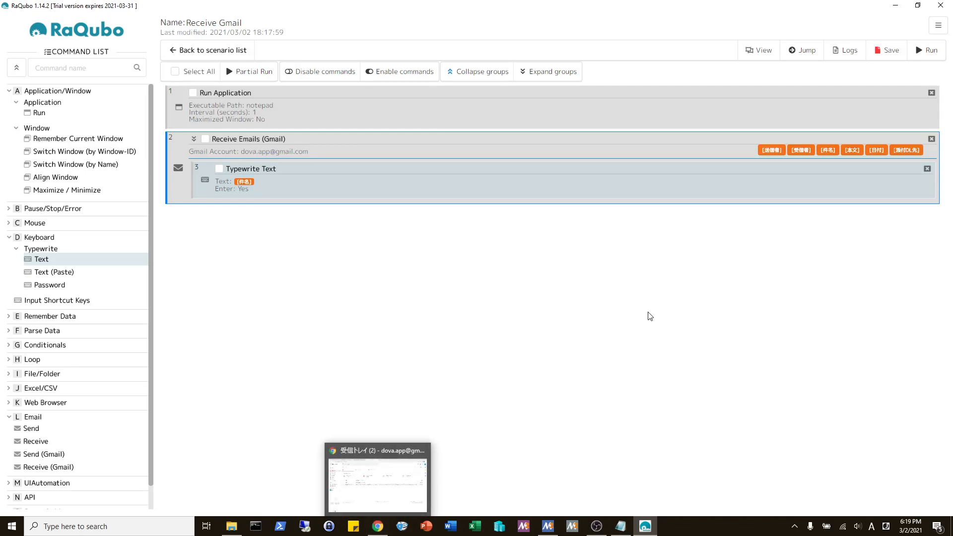
{"action": "left_click", "coordinate": [886, 51]}
- Rerun the scenario with the subject filter, check Gmail, and go back to the scenario list
{"action": "left_click", "coordinate": [378, 530]}
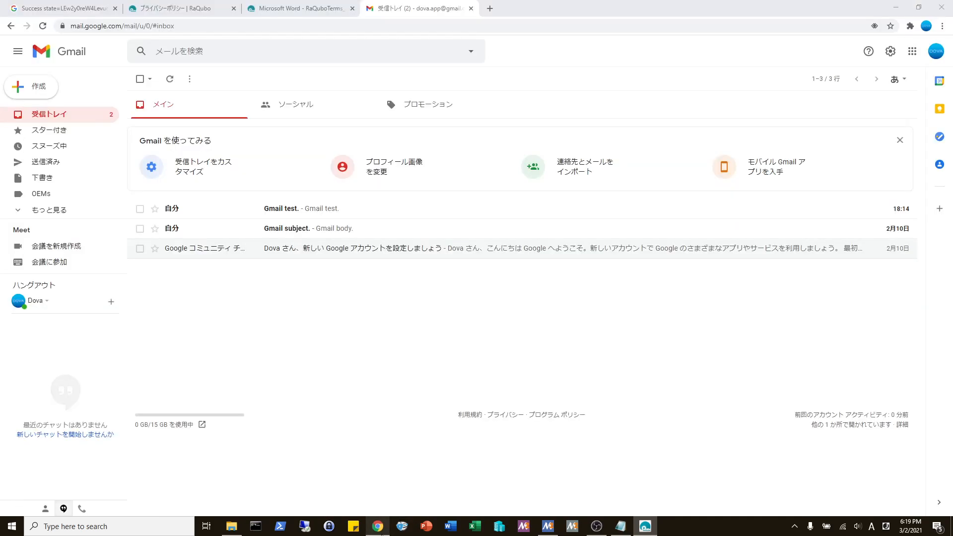
{"action": "left_click", "coordinate": [378, 530]}
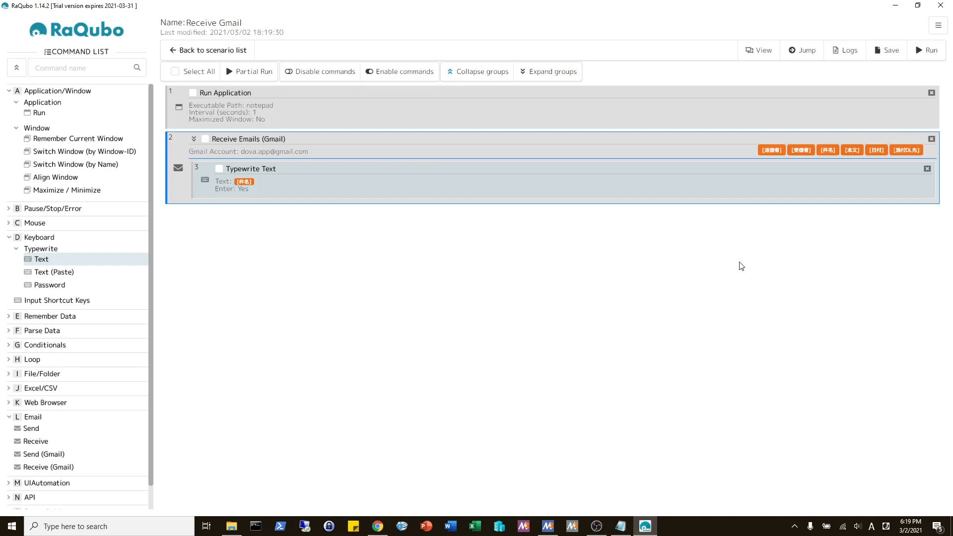
{"action": "left_click", "coordinate": [917, 50]}
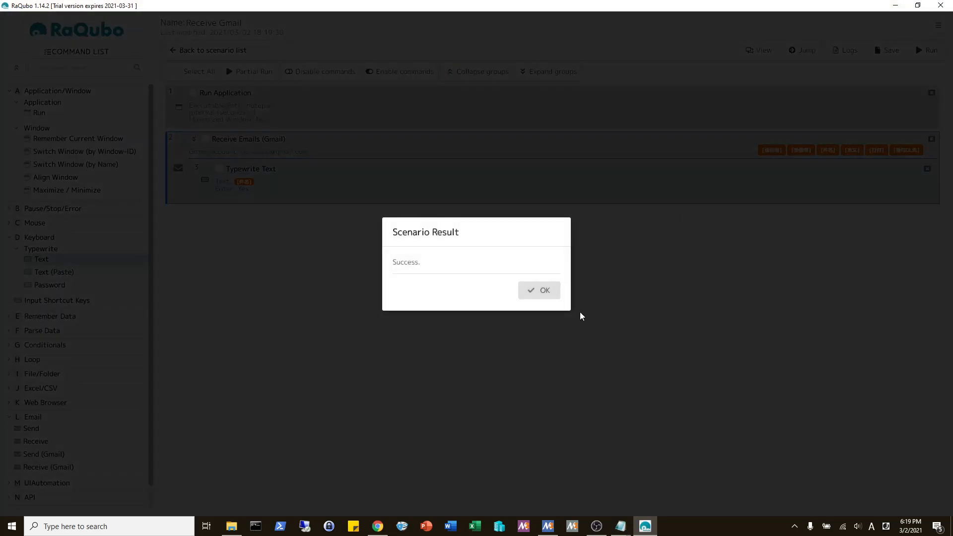
{"action": "left_click", "coordinate": [527, 295]}
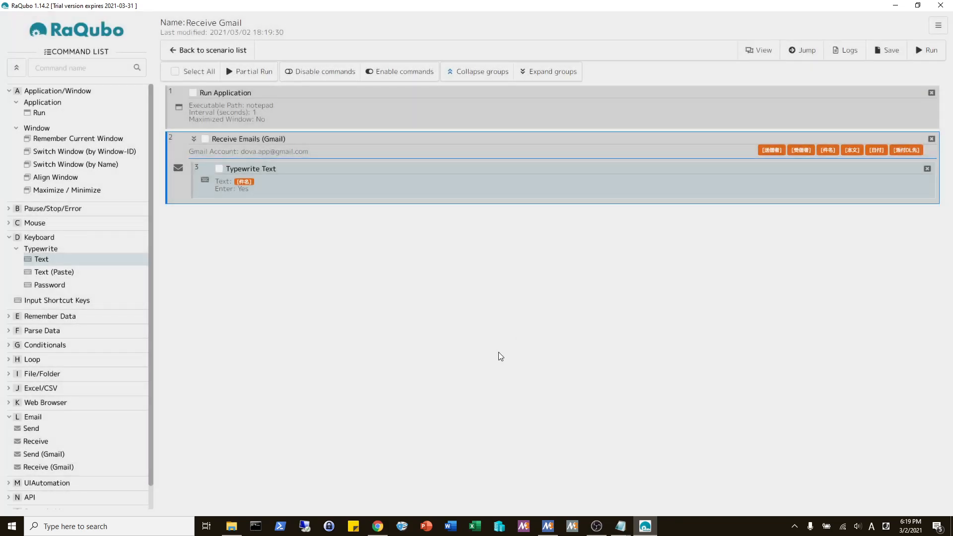
{"action": "left_click", "coordinate": [378, 526]}
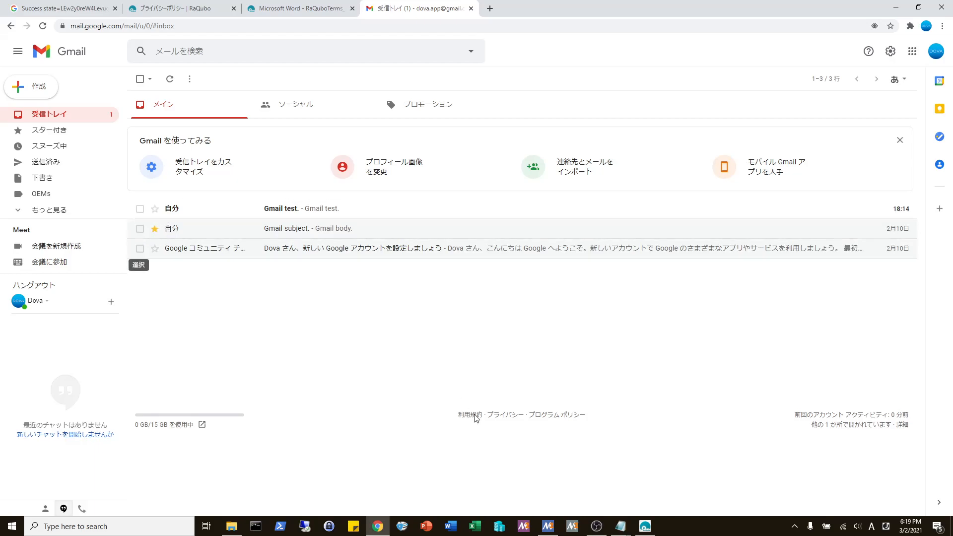
{"action": "left_click", "coordinate": [644, 526]}
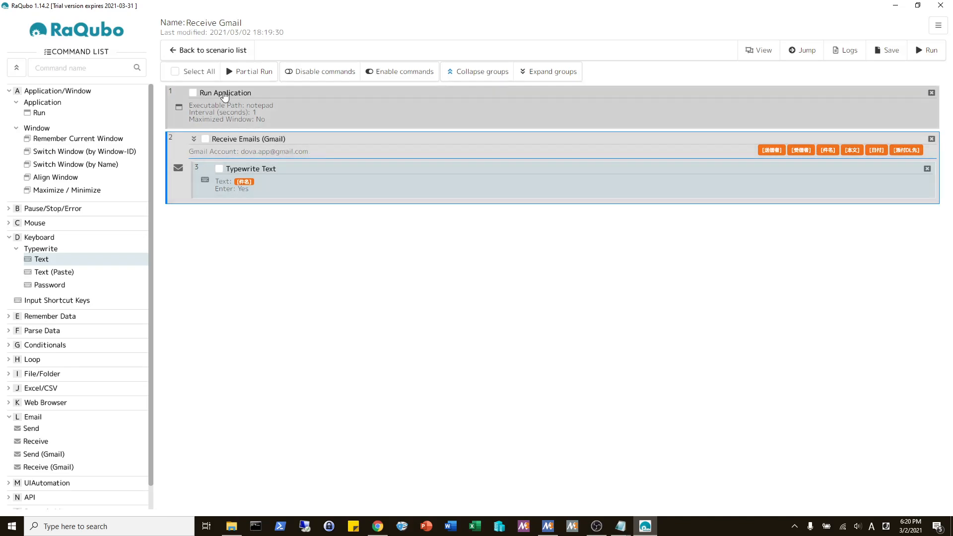
{"action": "left_click", "coordinate": [212, 55]}
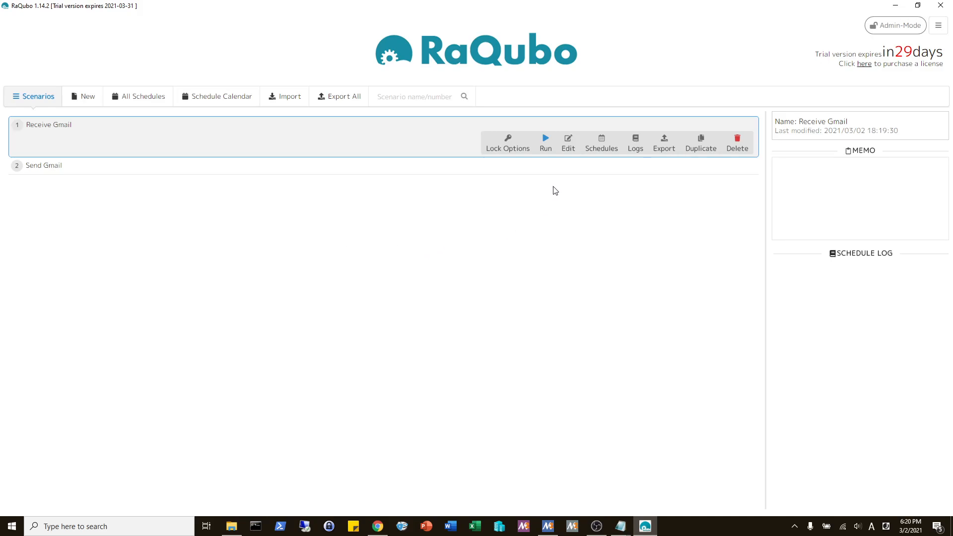
- Select the Send Gmail row in the scenario list
{"action": "left_click", "coordinate": [559, 166]}
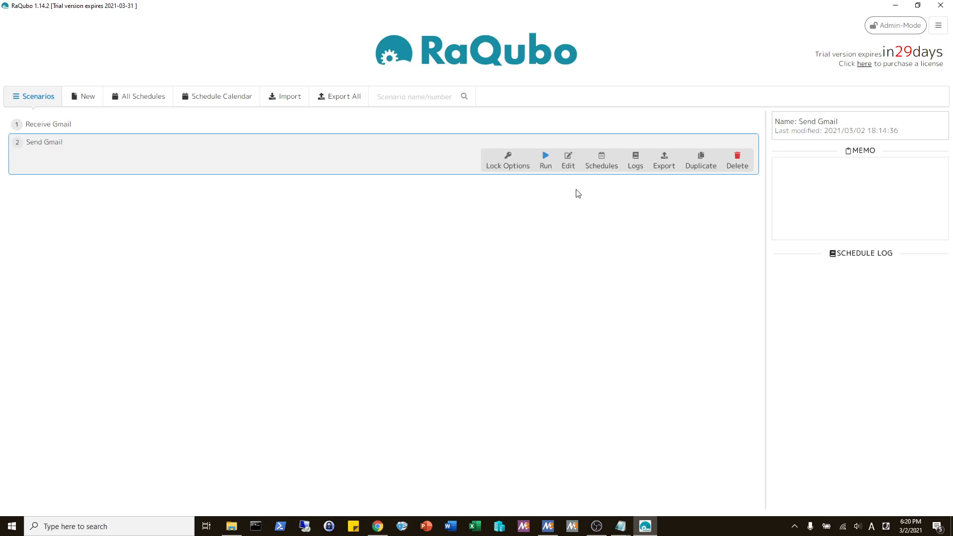
- In General Settings, enable Google Gmail schedule notifications with the login account and recipient, then apply
{"action": "left_click", "coordinate": [939, 28]}
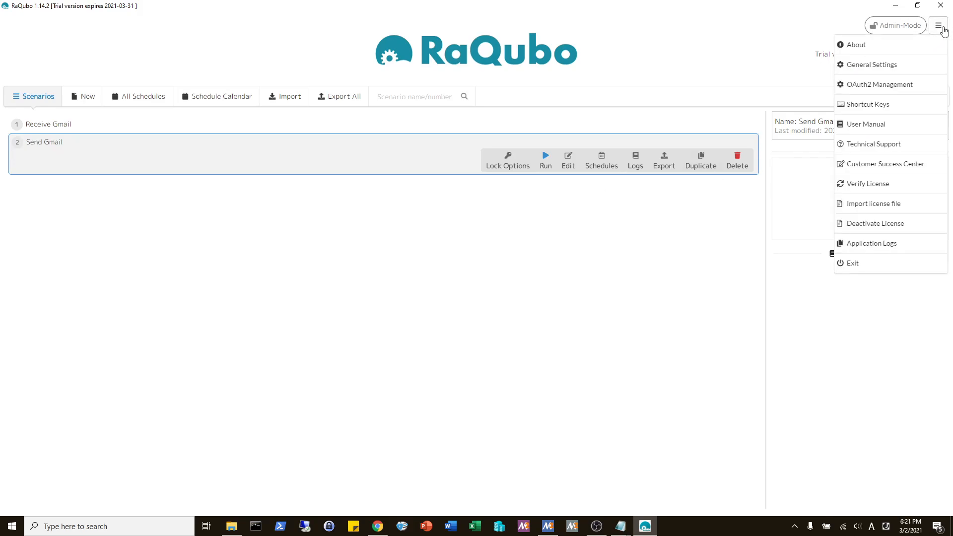
{"action": "left_click", "coordinate": [885, 73]}
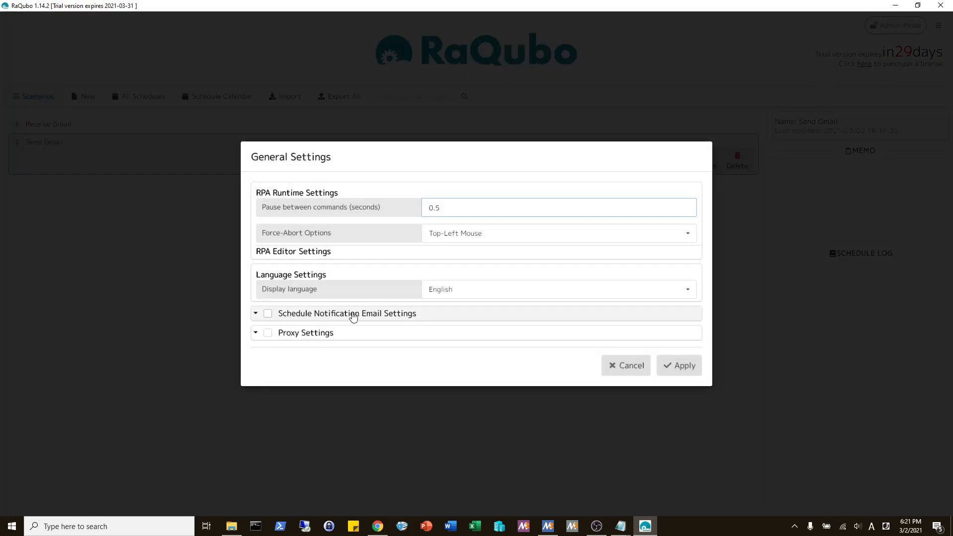
{"action": "left_click", "coordinate": [270, 314]}
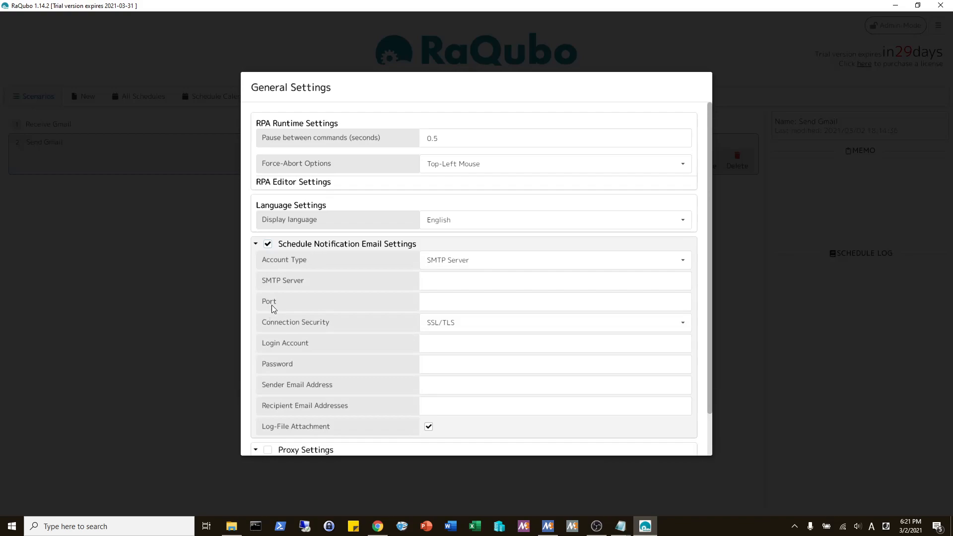
{"action": "left_click", "coordinate": [469, 262]}
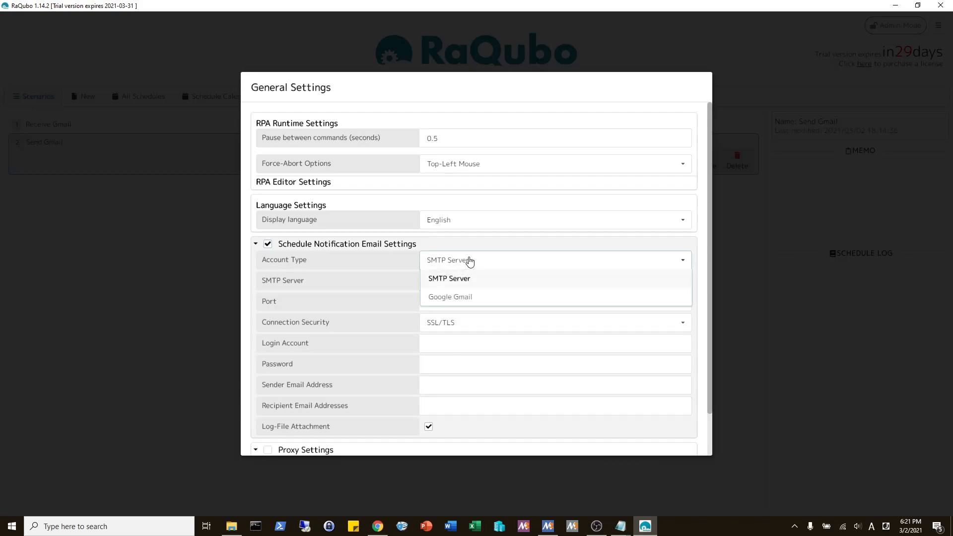
{"action": "left_click", "coordinate": [461, 297]}
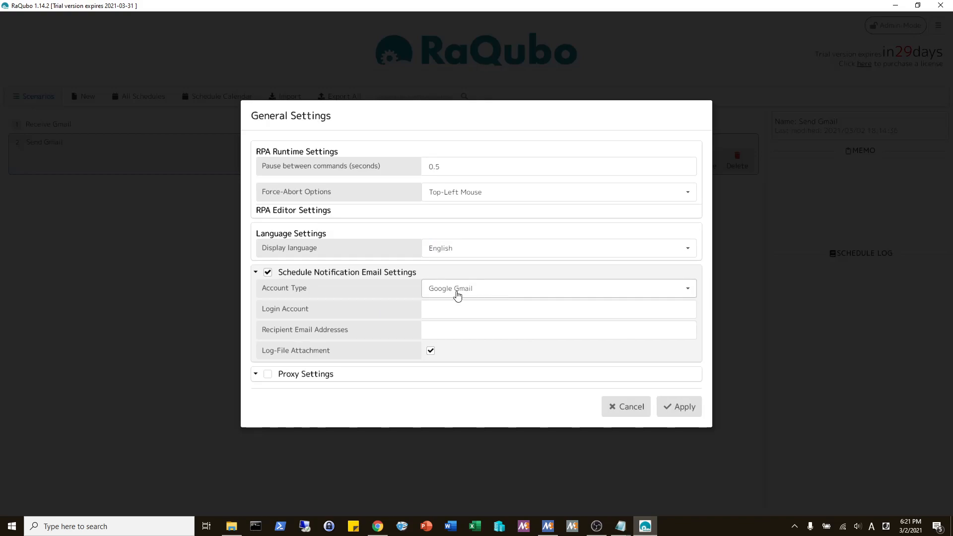
{"action": "left_click", "coordinate": [465, 310]}
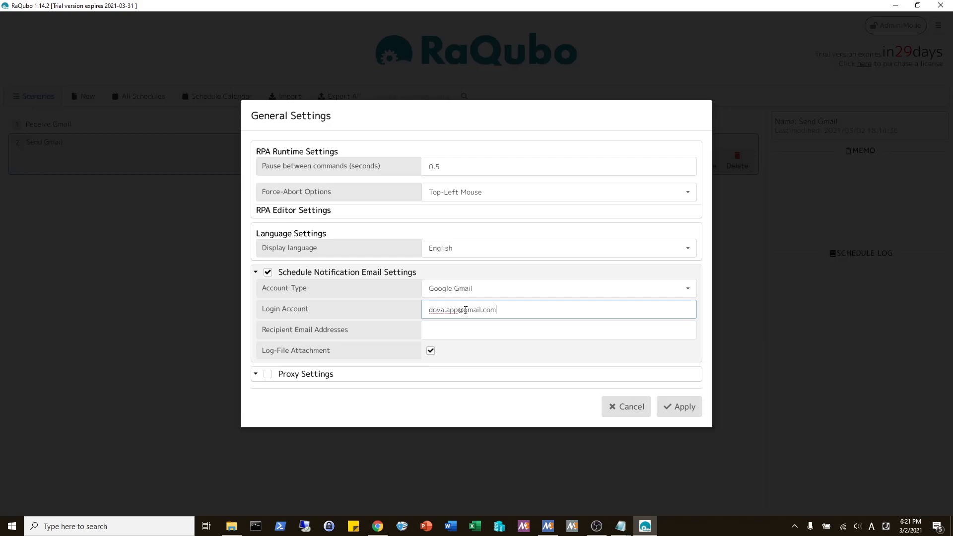
{"action": "left_click", "coordinate": [466, 329]}
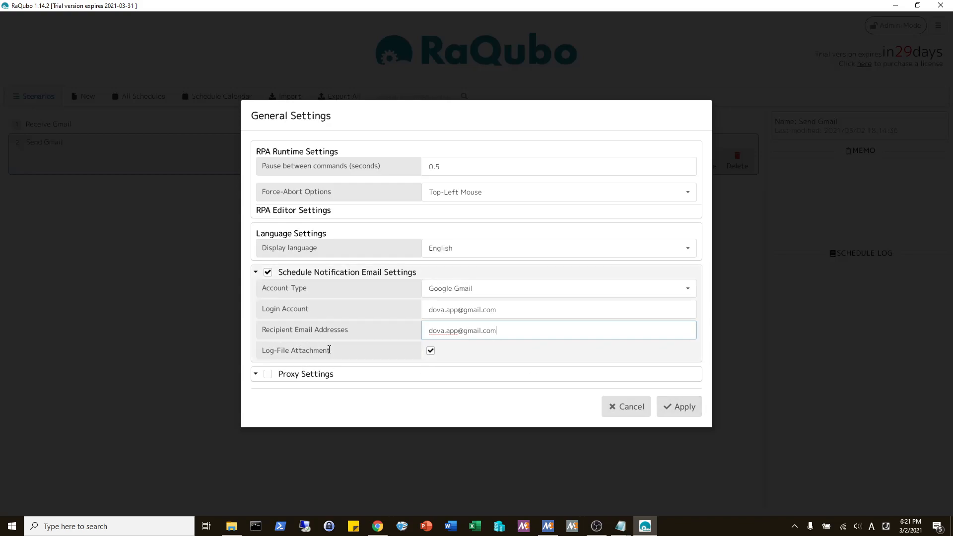
{"action": "left_click", "coordinate": [676, 408]}
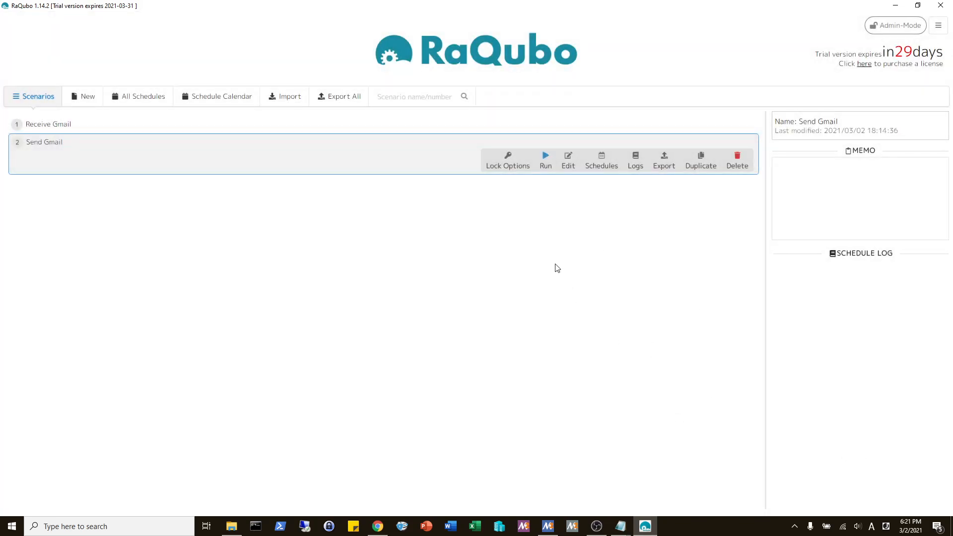
- Check the current time and add a single-day schedule entry to Send Gmail
{"action": "left_click", "coordinate": [910, 525]}
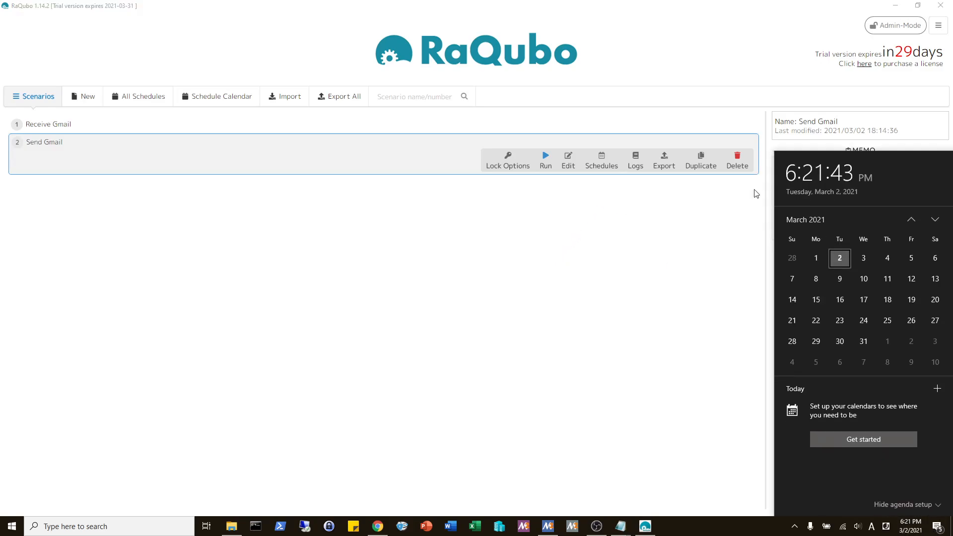
{"action": "left_click", "coordinate": [606, 219]}
{"action": "left_click", "coordinate": [600, 162]}
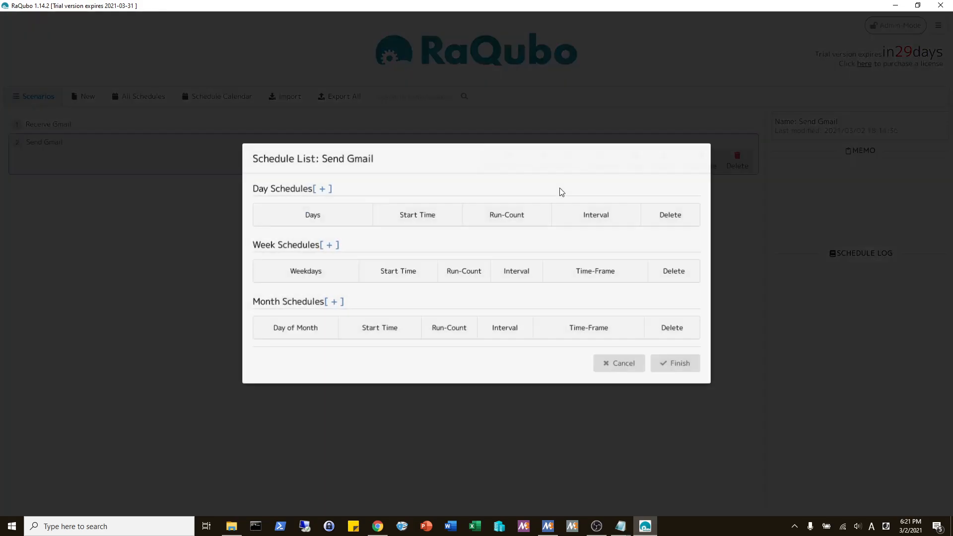
{"action": "left_click", "coordinate": [321, 193]}
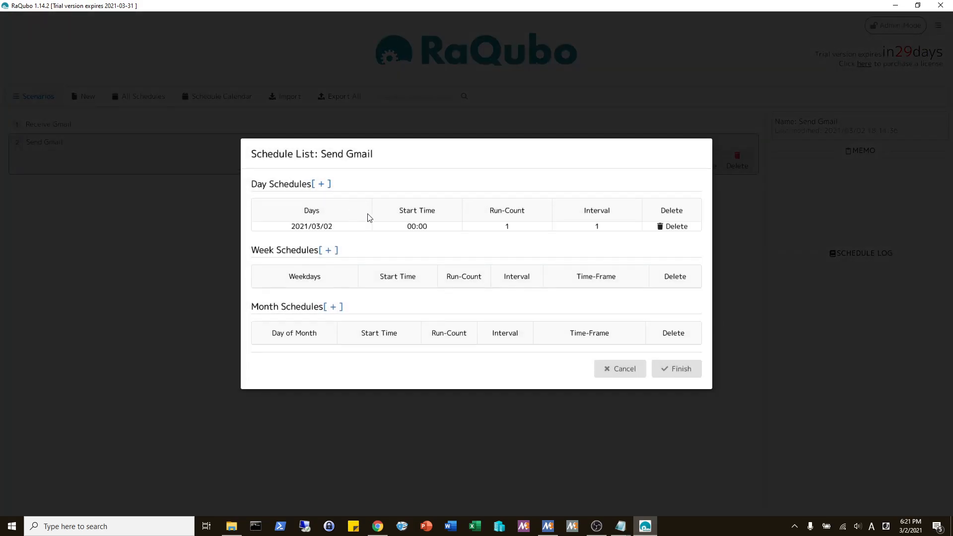
{"action": "left_click", "coordinate": [403, 232]}
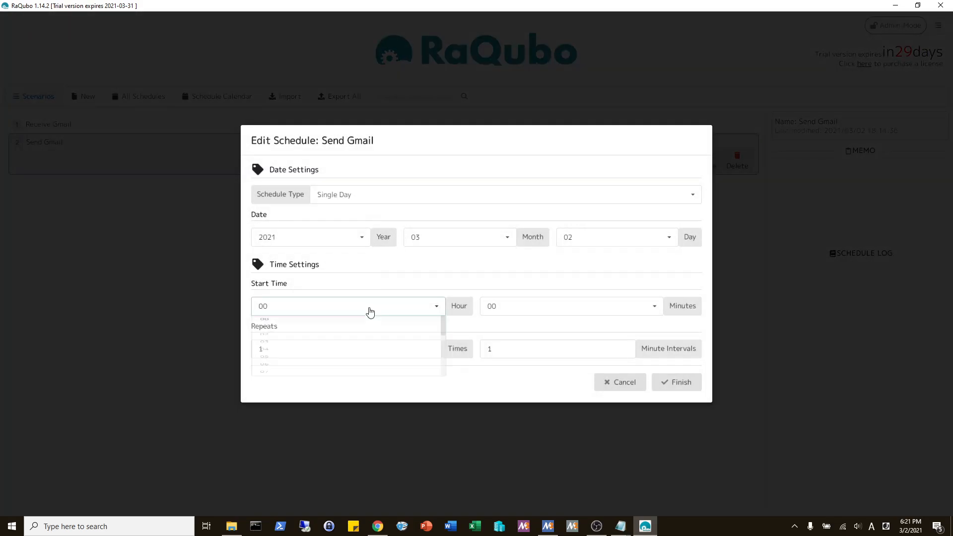
- Set the schedule entry's start to 18:22, save it, and close the schedule windows
{"action": "left_click", "coordinate": [370, 309]}
{"action": "scroll", "coordinate": [325, 382], "scroll_direction": "down", "scroll_amount": 5}
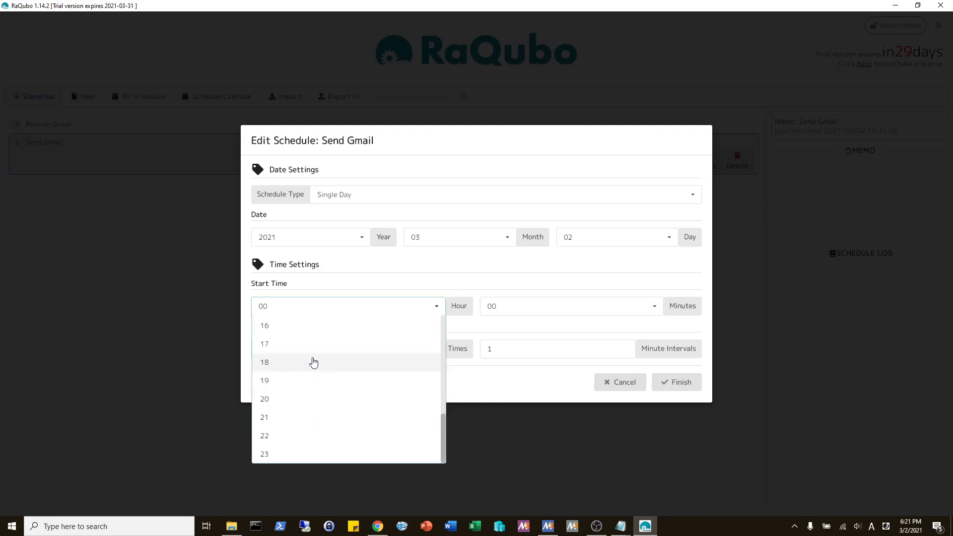
{"action": "left_click", "coordinate": [313, 362]}
{"action": "left_click", "coordinate": [522, 309]}
{"action": "scroll", "coordinate": [525, 376], "scroll_direction": "down", "scroll_amount": 5}
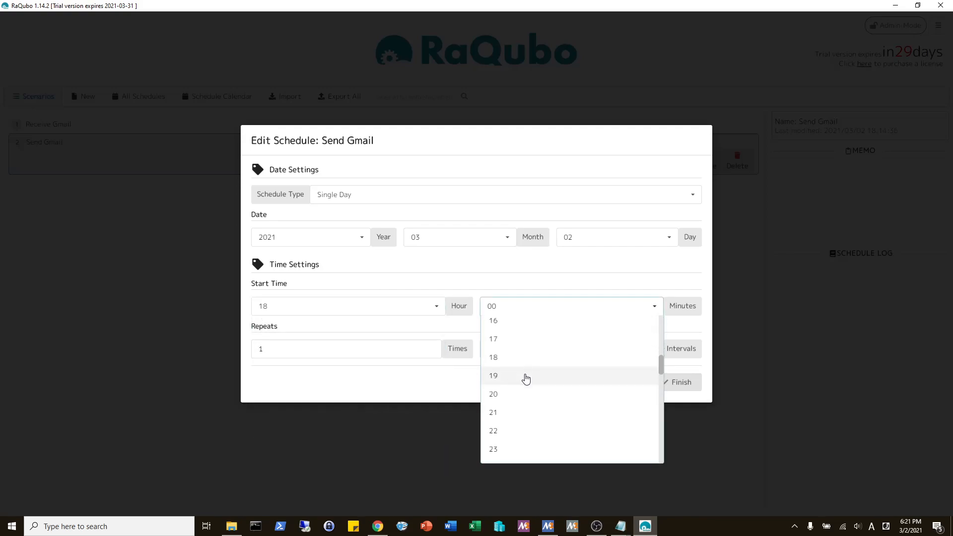
{"action": "left_click", "coordinate": [526, 379]}
{"action": "left_click", "coordinate": [680, 381]}
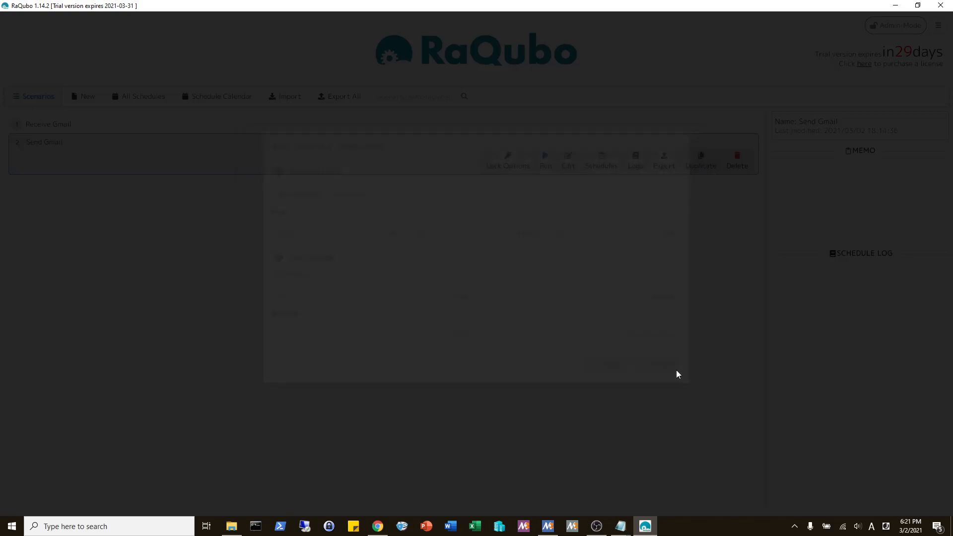
{"action": "left_click", "coordinate": [671, 366]}
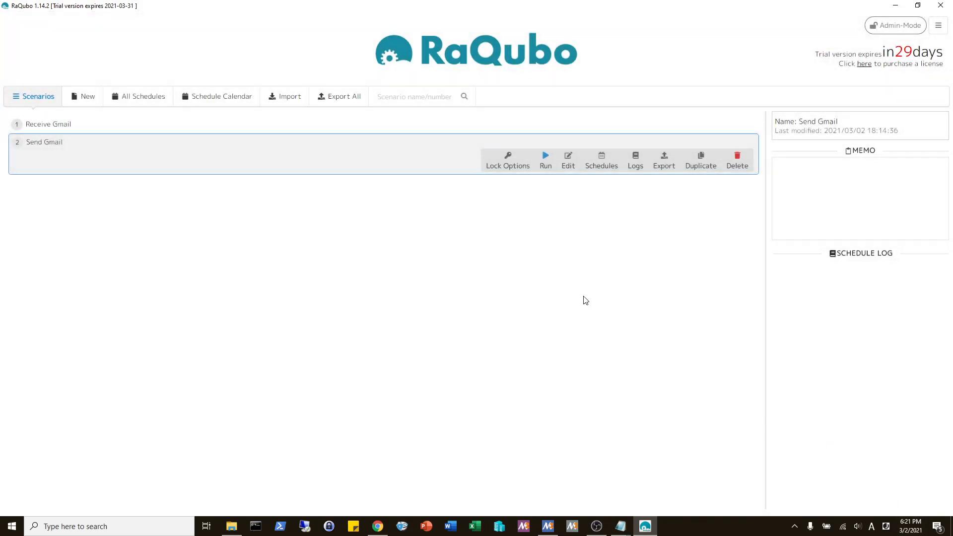
{"action": "key", "text": "alt+F4"}
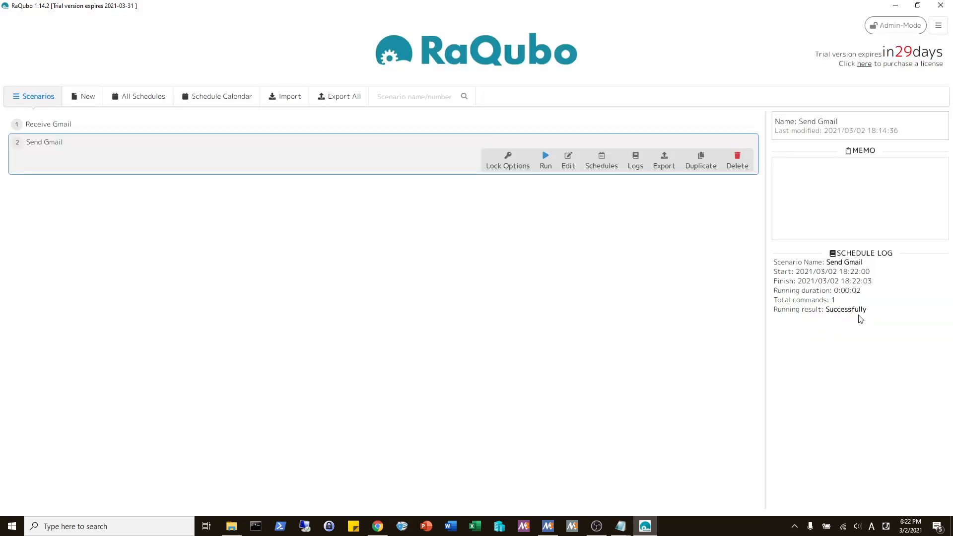
- Open the RaQubo Schedule Running Notification email in the Gmail inbox
{"action": "left_click", "coordinate": [376, 527]}
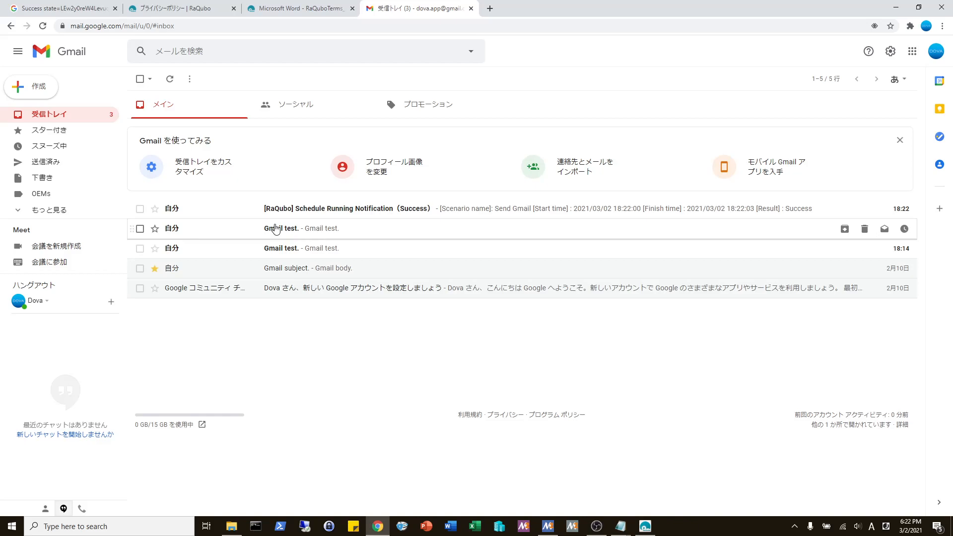
{"action": "left_click", "coordinate": [640, 529]}
{"action": "left_click", "coordinate": [640, 529]}
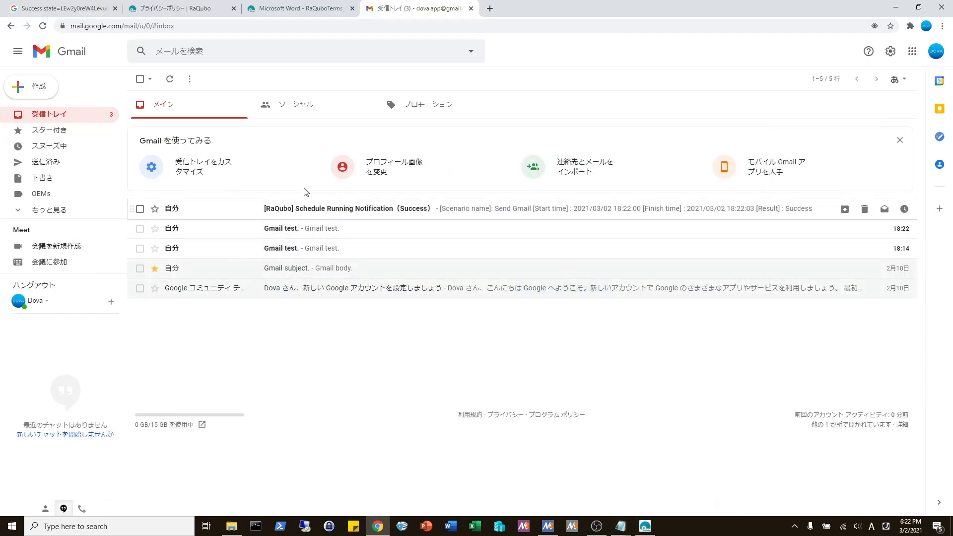
{"action": "left_click", "coordinate": [320, 210]}
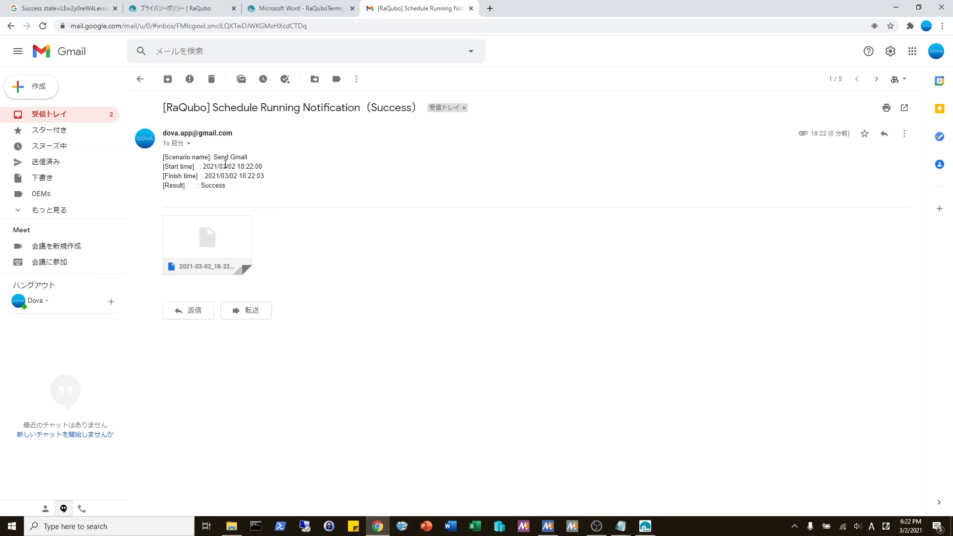
- Highlight the run details (Send Gmail, 18:22:00–18:22:03, Success), then return to RaQubo
{"action": "left_click_drag", "start_coordinate": [239, 167], "coordinate": [271, 162]}
{"action": "left_click_drag", "start_coordinate": [214, 156], "coordinate": [268, 160]}
{"action": "left_click_drag", "start_coordinate": [265, 177], "coordinate": [239, 177]}
{"action": "double_click", "coordinate": [213, 186]}
{"action": "left_click", "coordinate": [255, 196]}
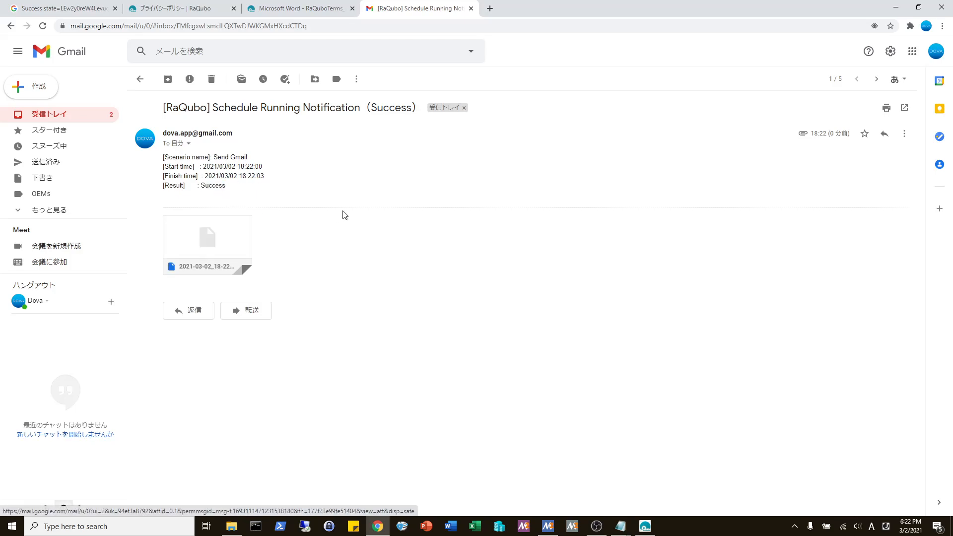
{"action": "left_click", "coordinate": [640, 528]}
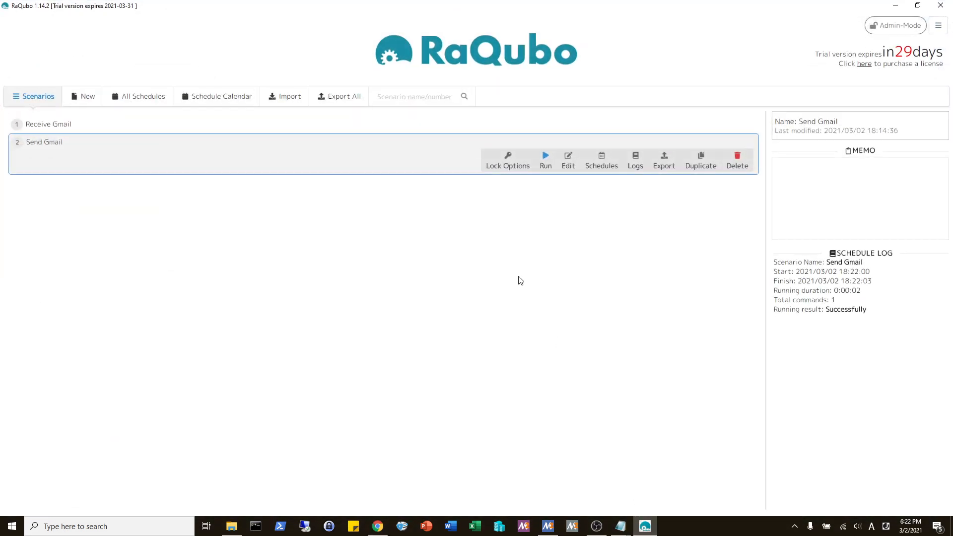